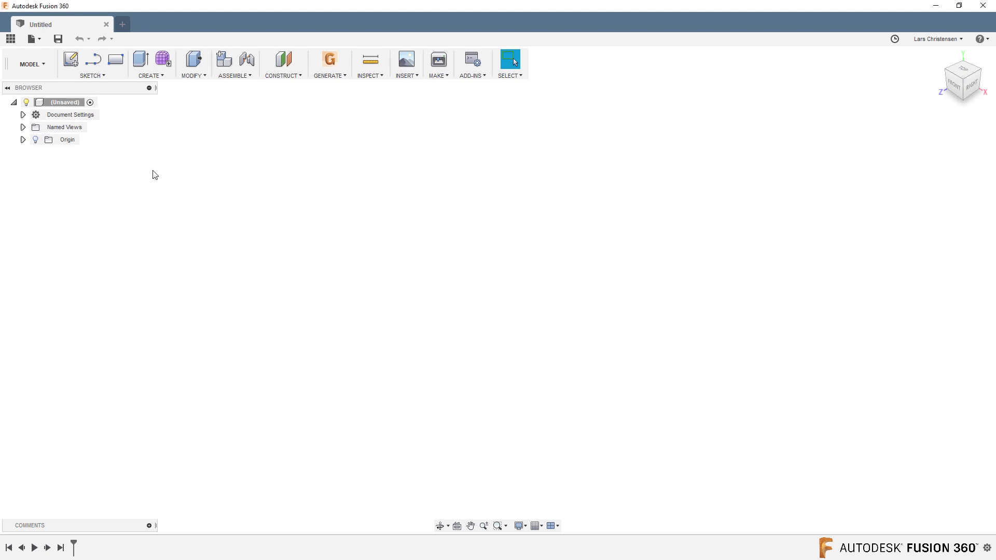
- Start a sketch on the horizontal origin plane and place the sketch text AUTODESK at the origin
left_click(71, 60)
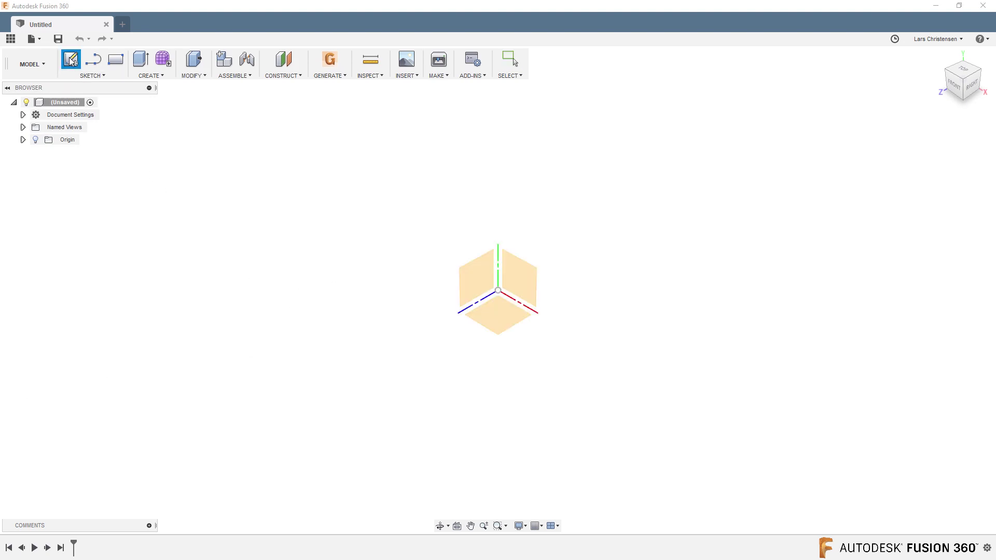
left_click(499, 312)
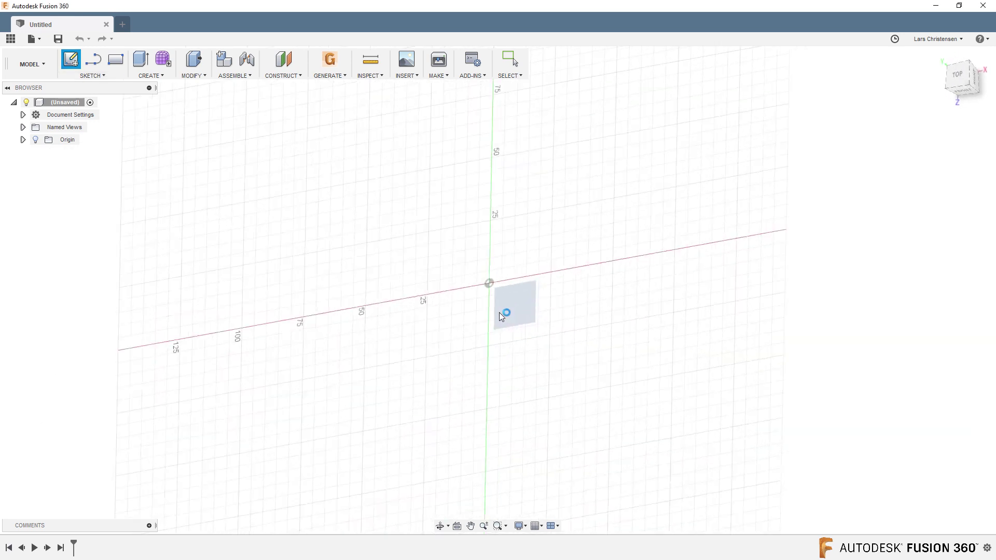
left_click(87, 76)
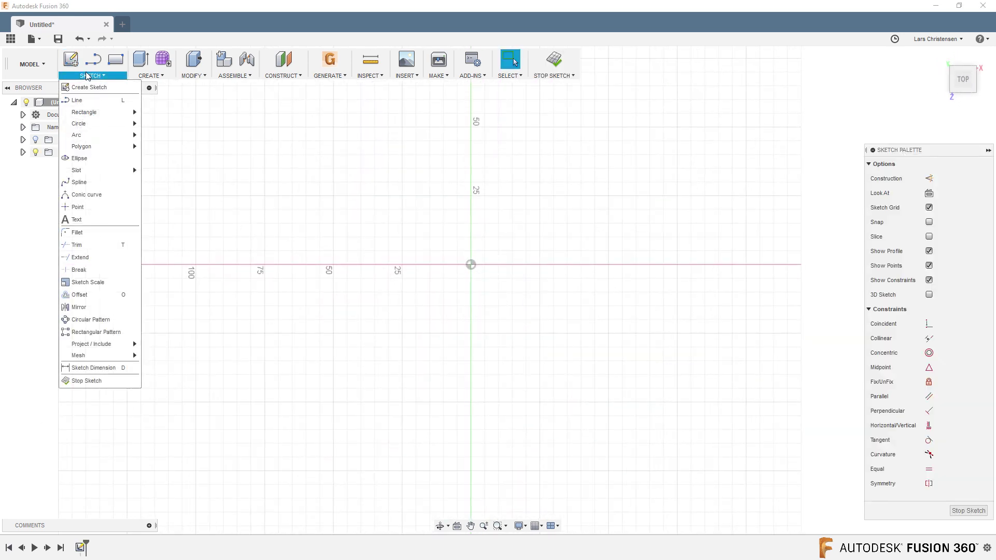
left_click(101, 219)
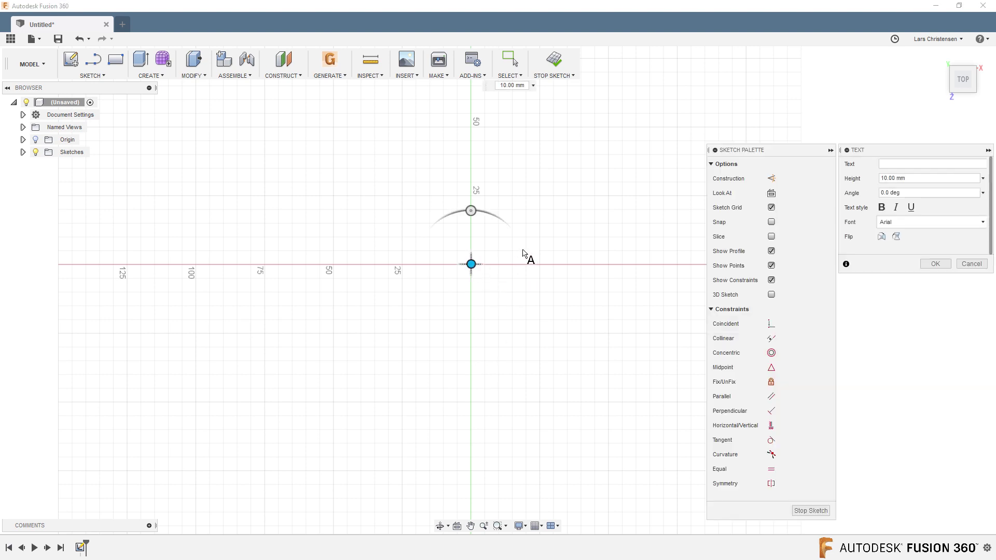
type("AUTODESK")
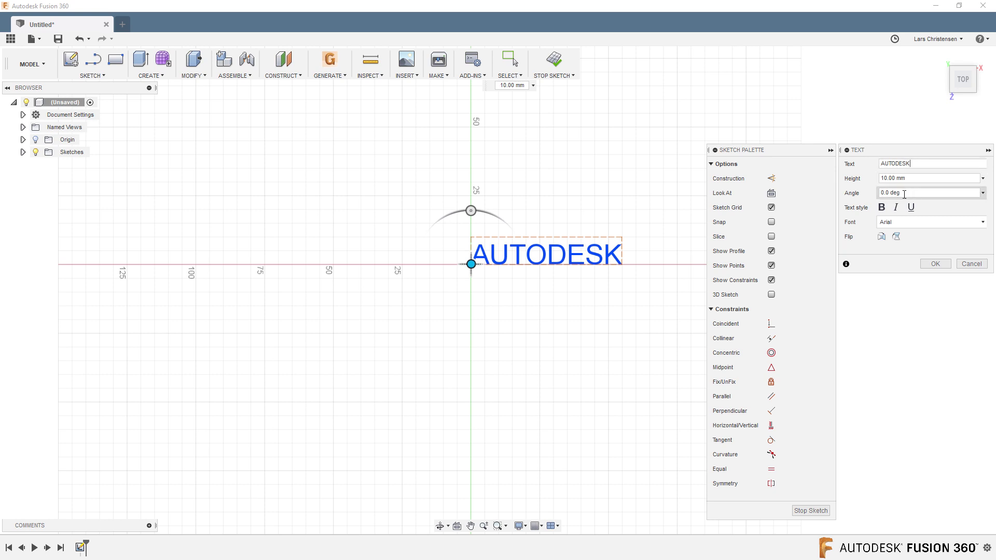
- Try the bold, italic and underline styles on the sketch text and turn them off again
left_click(881, 207)
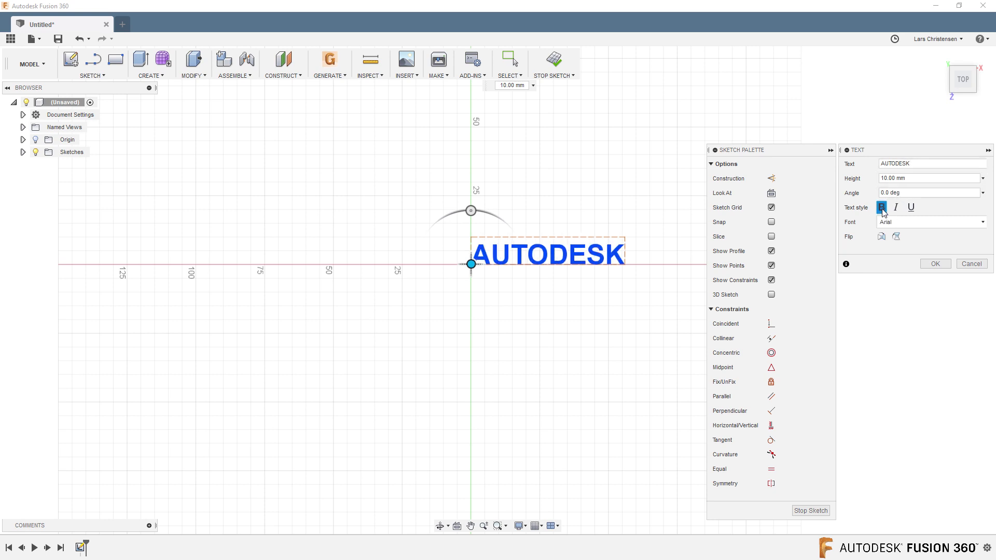
left_click(896, 208)
left_click(910, 208)
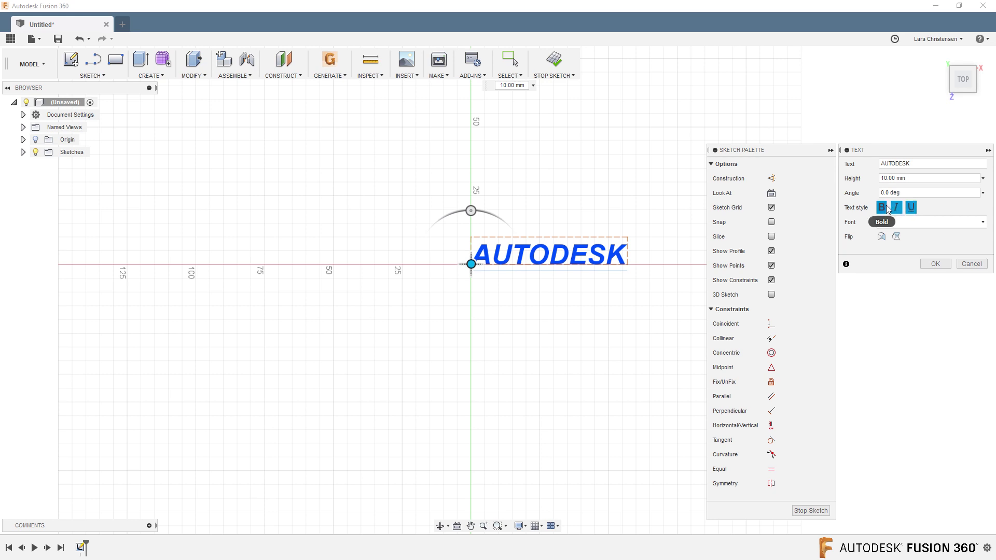
left_click(881, 208)
left_click(897, 207)
left_click(911, 208)
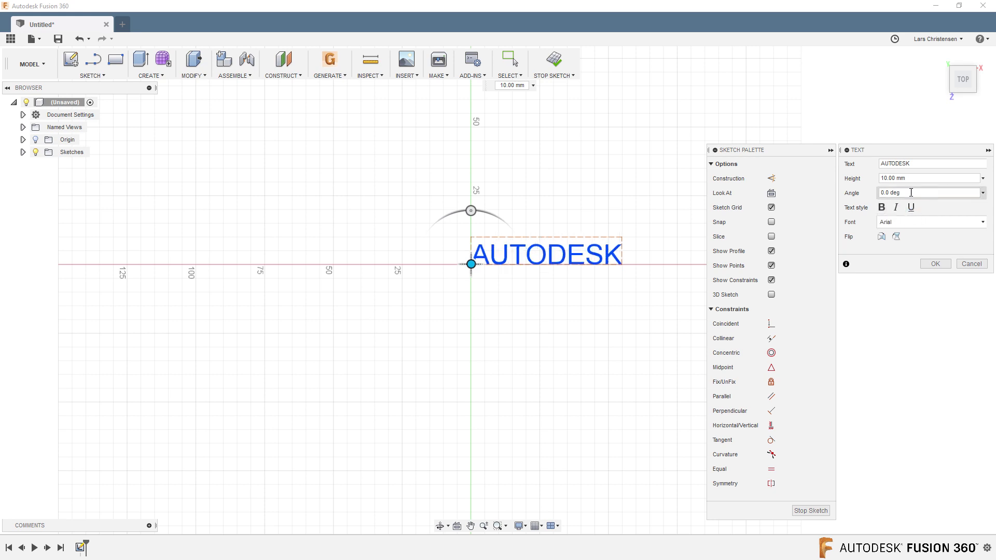
- Look through the fonts offered for the sketch text, keep Arial and confirm the text
left_click(914, 222)
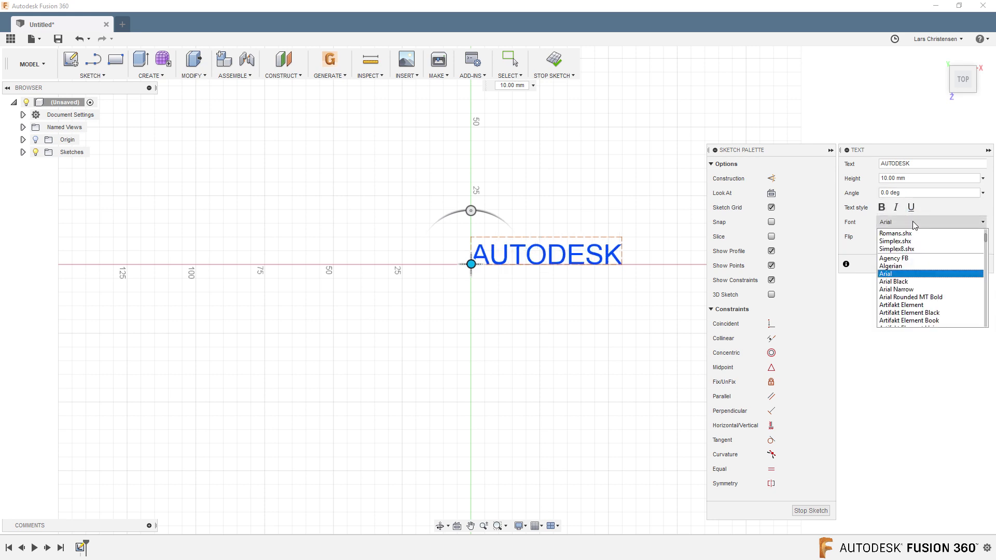
scroll(913, 291, "down", 10)
scroll(914, 300, "down", 20)
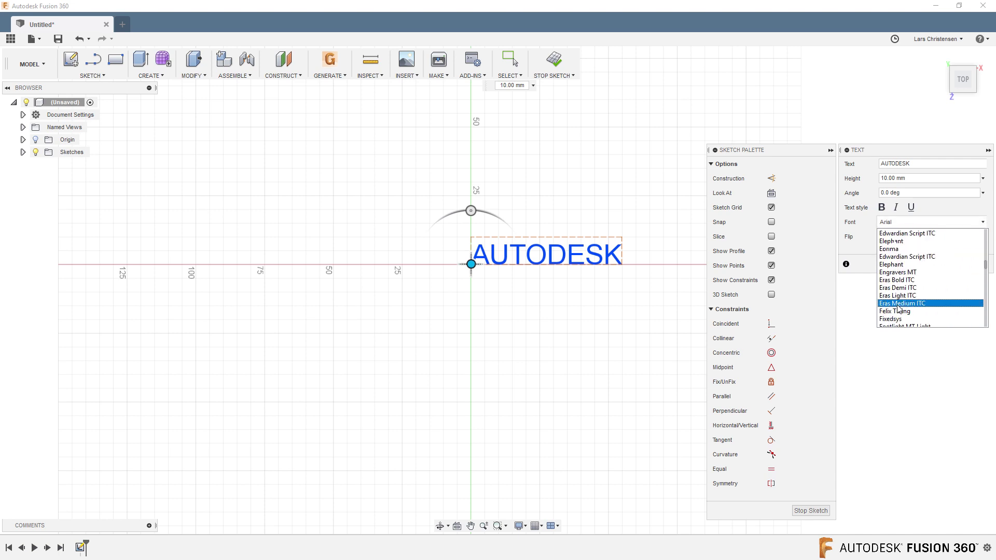
scroll(878, 319, "down", 15)
left_click_drag(987, 300, 986, 234)
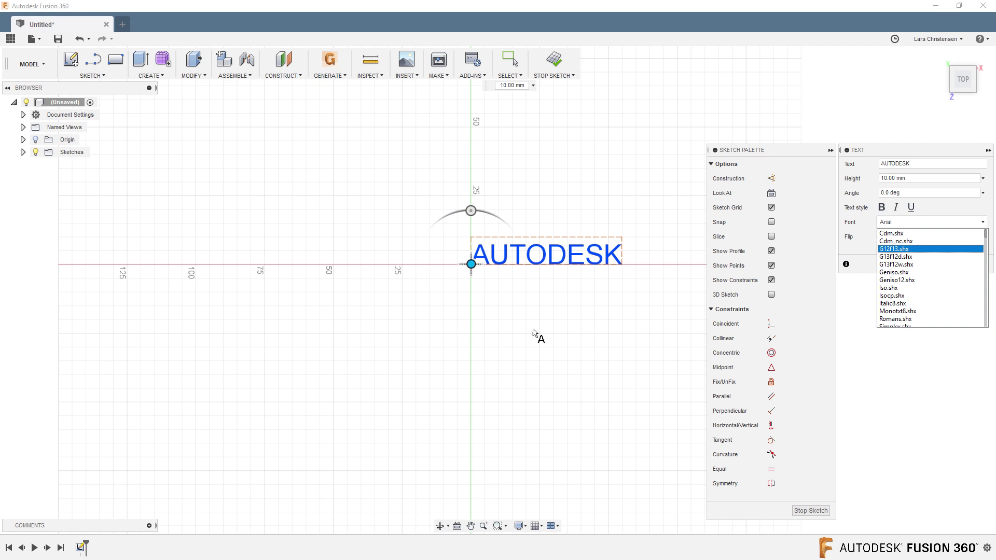
left_click(869, 248)
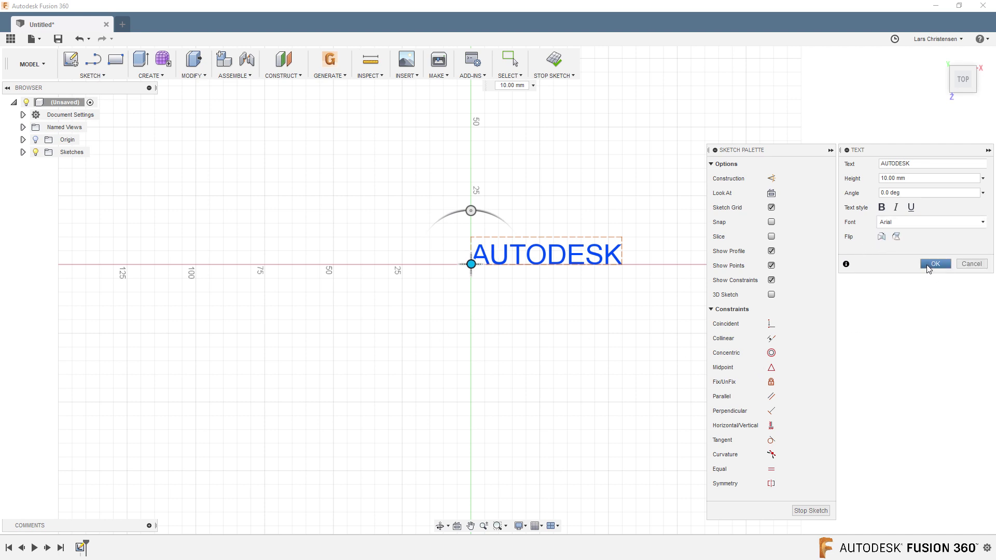
left_click(934, 264)
- Extrude the AUTODESK text upward as a new body of solid letters
key("e")
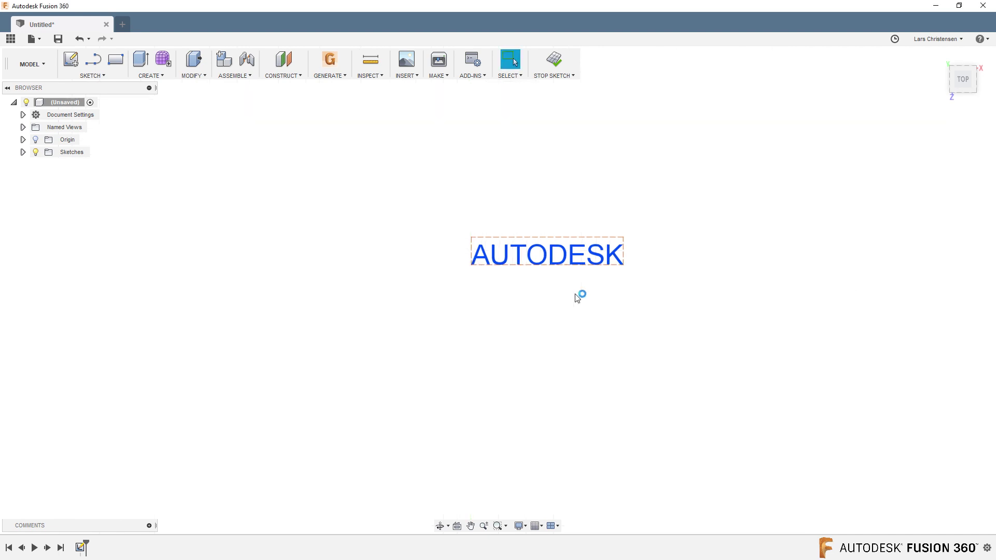
left_click(560, 326)
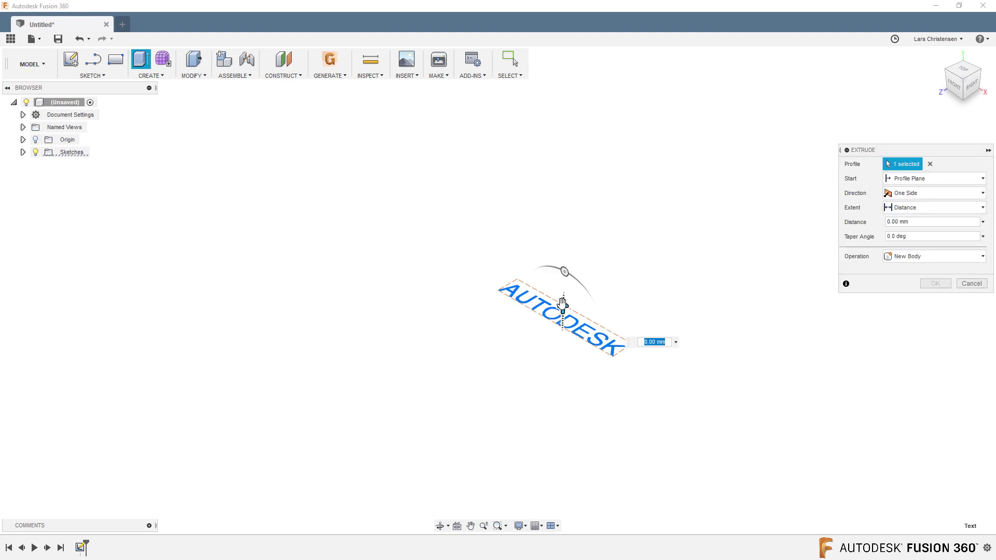
left_click_drag(563, 308, 564, 271)
left_click(935, 283)
scroll(584, 309, "up", 8)
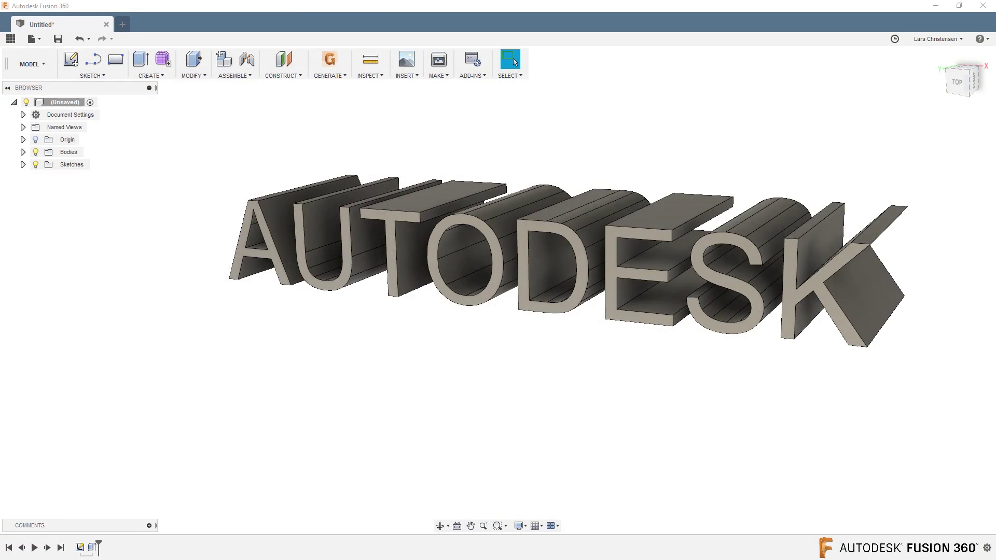
- Delete the text extrusion and reopen the AUTODESK sketch for editing
left_click(92, 547)
key("Delete")
right_click(80, 548)
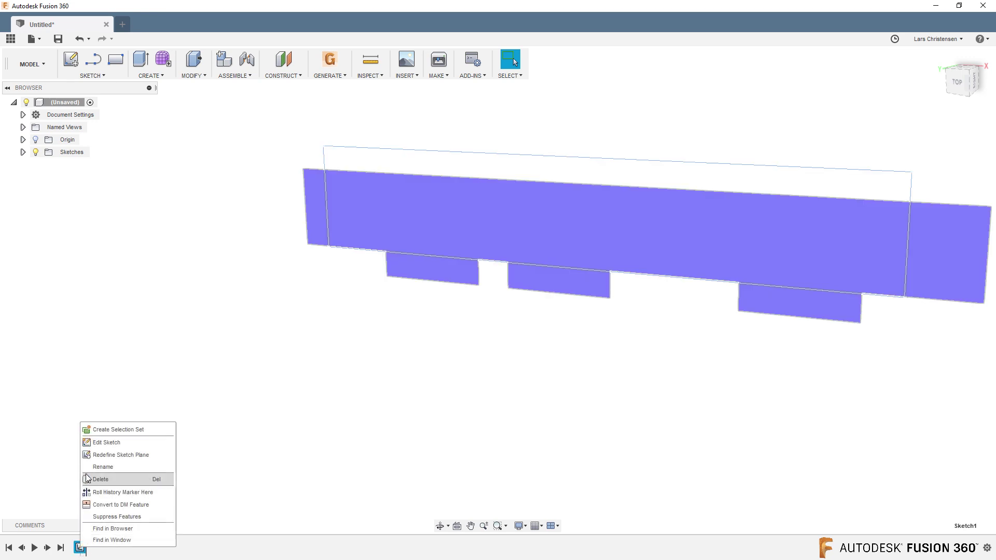
left_click(91, 446)
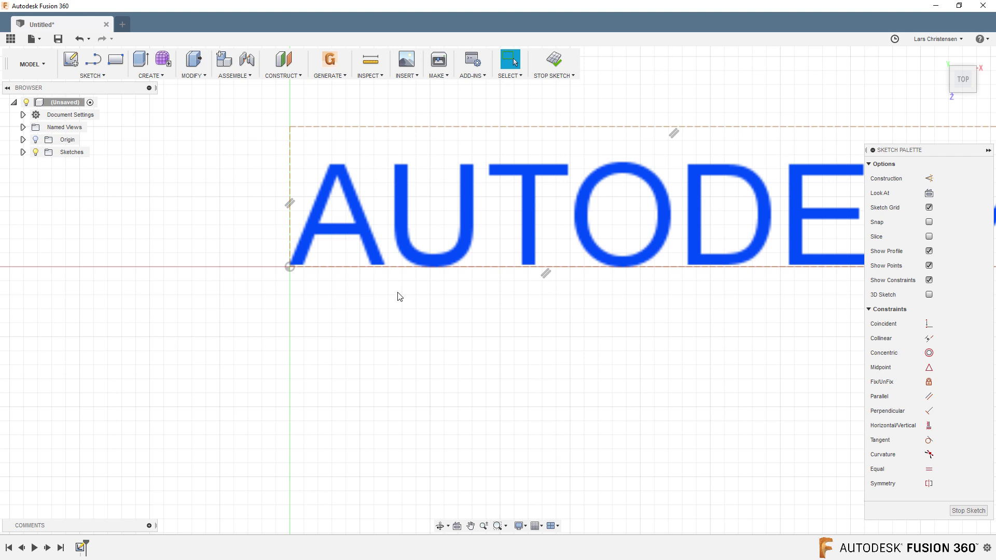
- Examine the edges of the sketch text up close, at the foot of the letter A
scroll(343, 181, "up", 10)
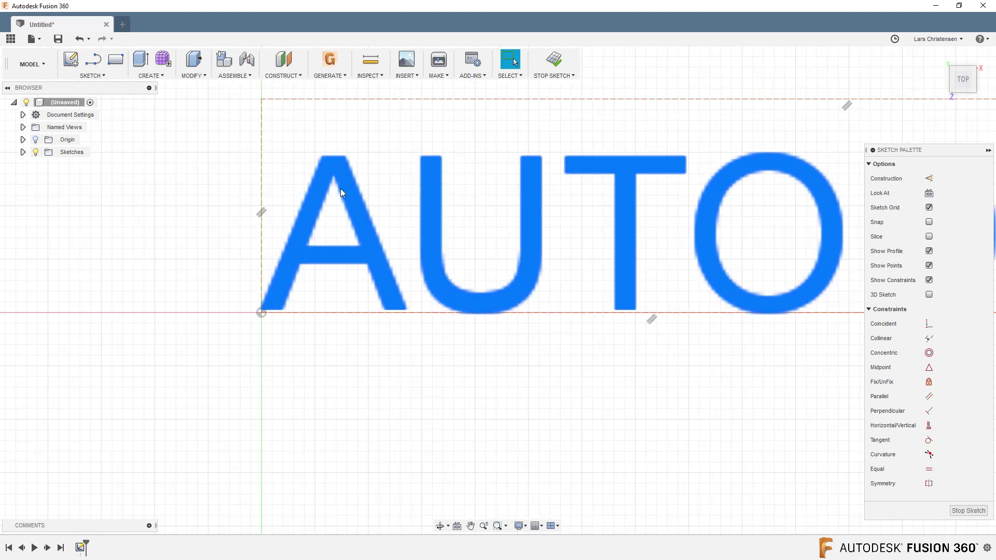
scroll(159, 424, "up", 3)
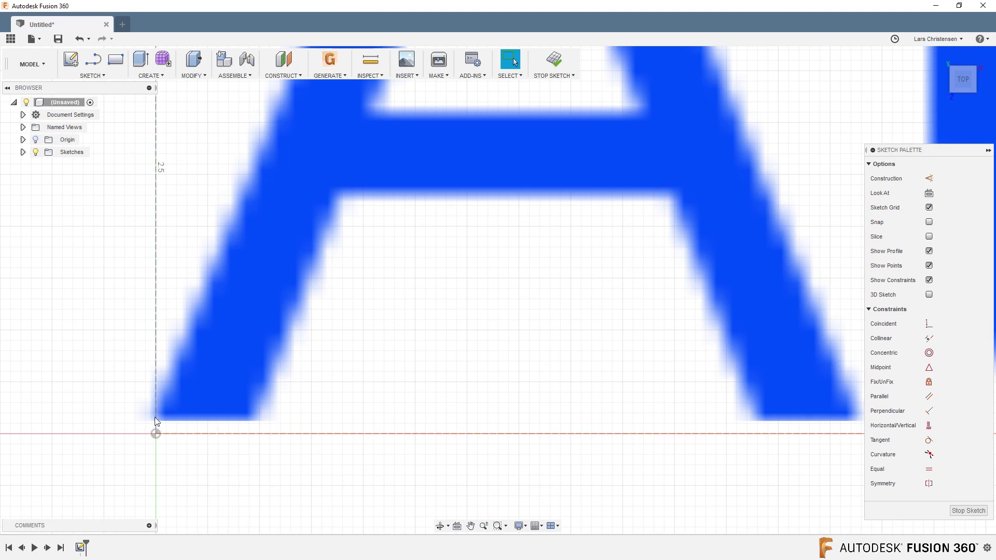
scroll(130, 404, "up", 4)
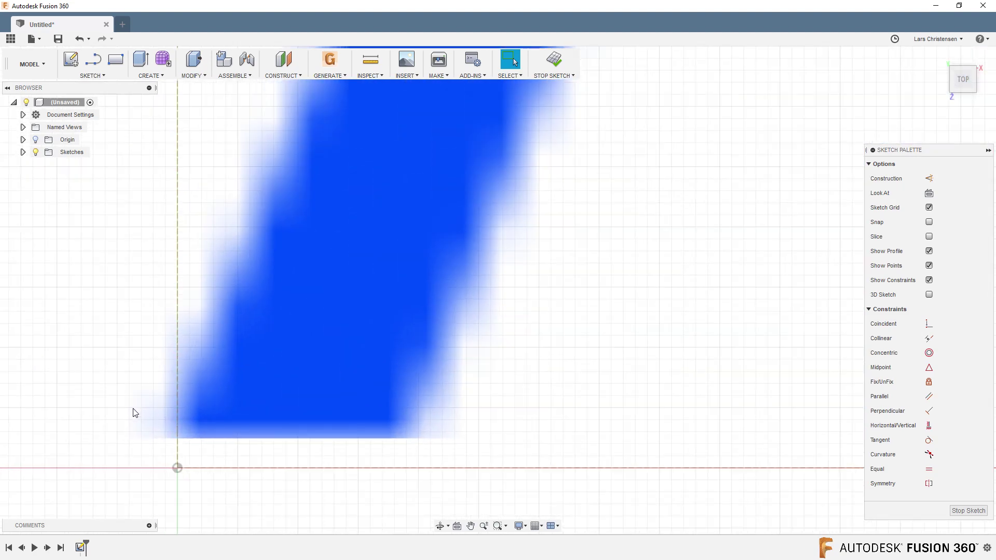
scroll(171, 499, "down", 10)
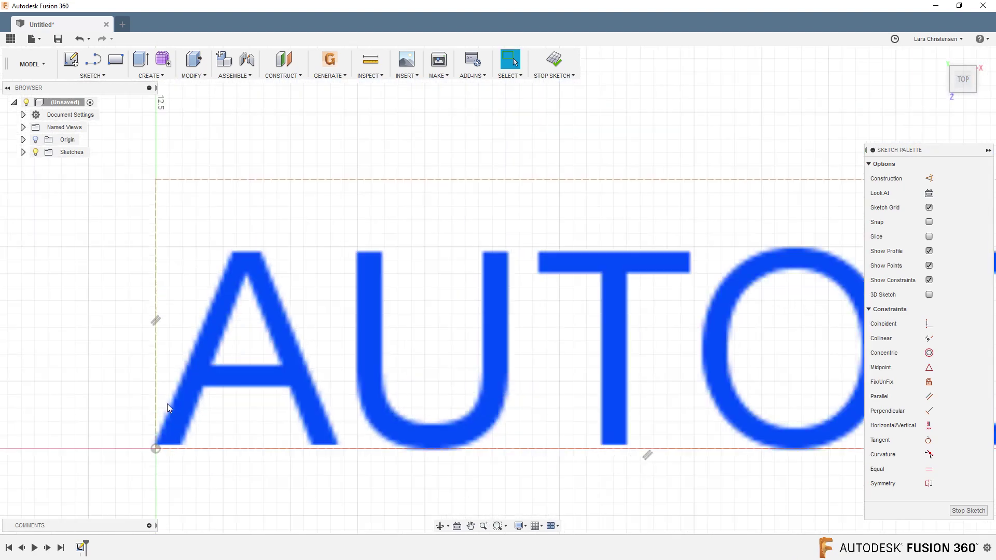
scroll(181, 339, "down", 3)
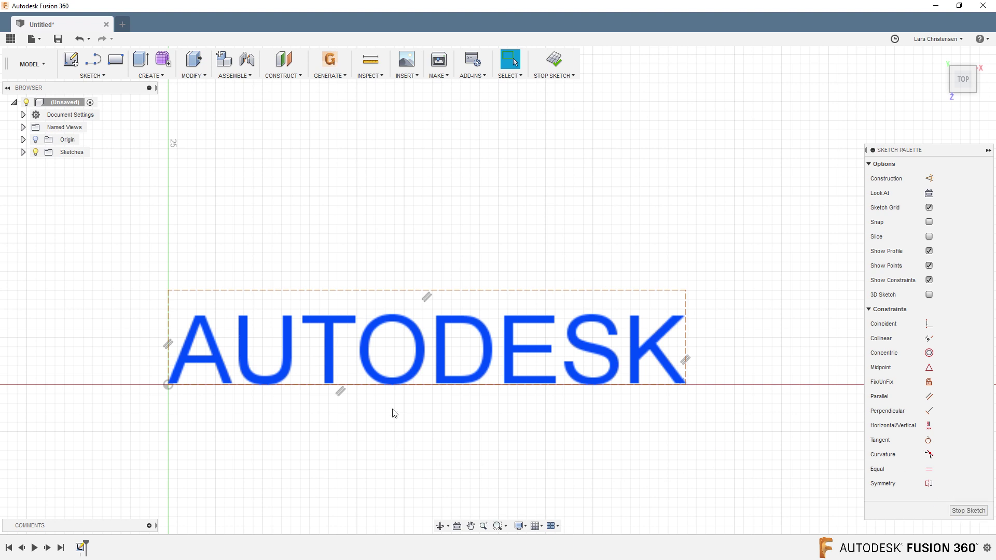
- Try the Cdm.shx font on the AUTODESK text, inspect its letter shapes and cancel the edit
double_click(332, 372)
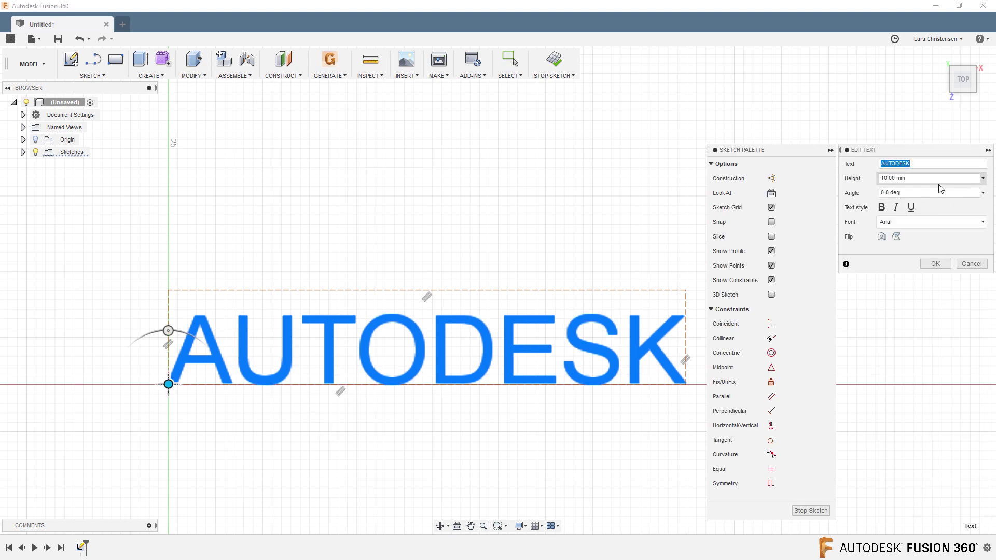
left_click(941, 227)
scroll(910, 308, "down", 3)
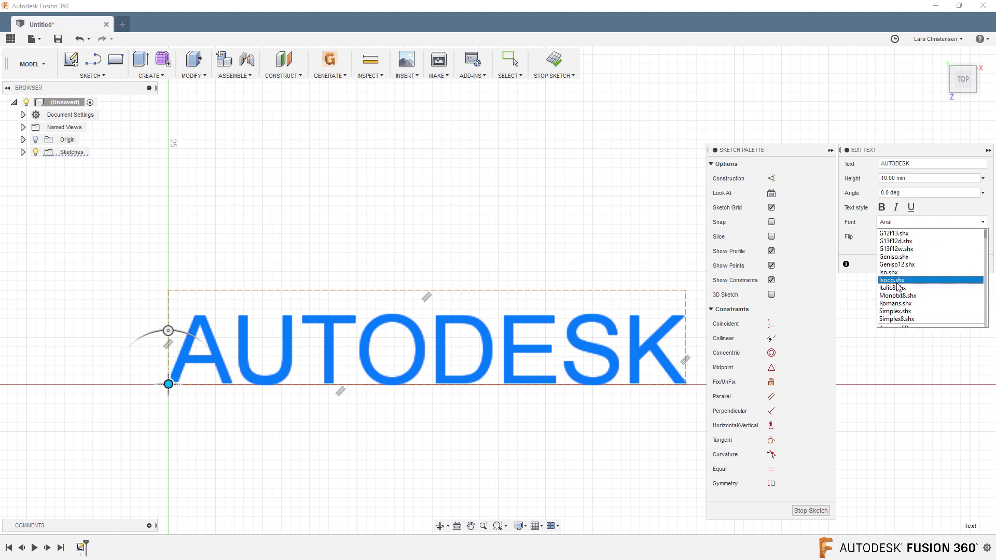
scroll(897, 289, "up", 1)
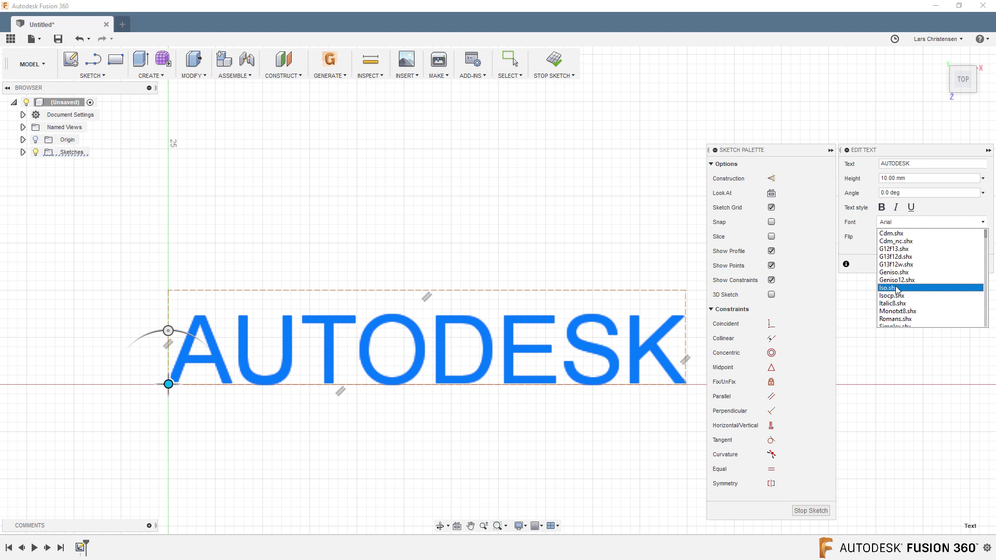
left_click(899, 233)
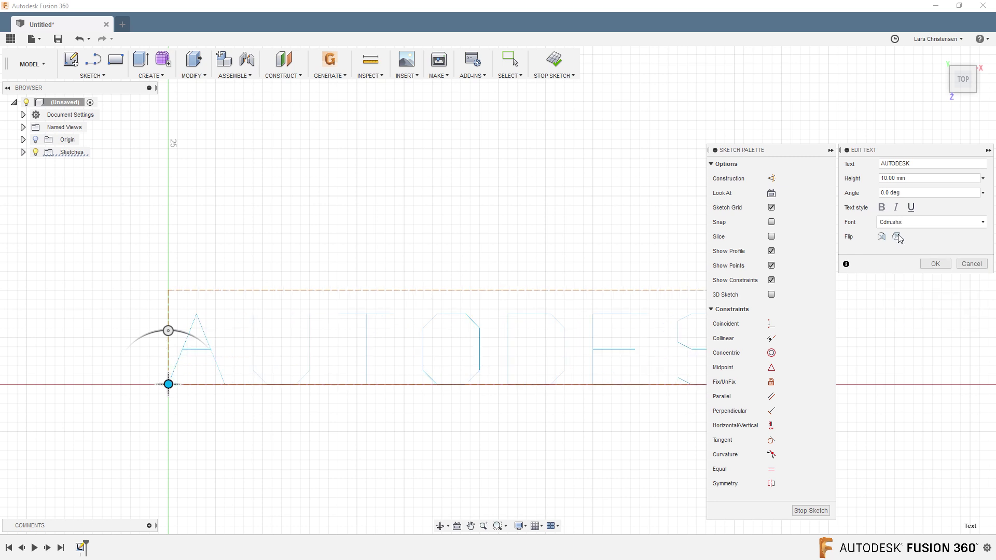
scroll(297, 350, "up", 6)
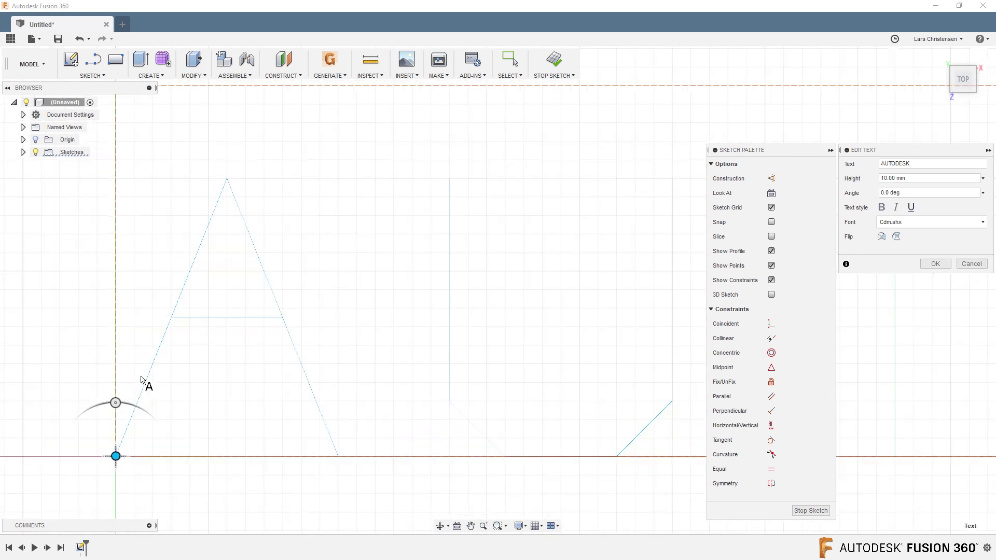
scroll(260, 442, "down", 6)
left_click(971, 264)
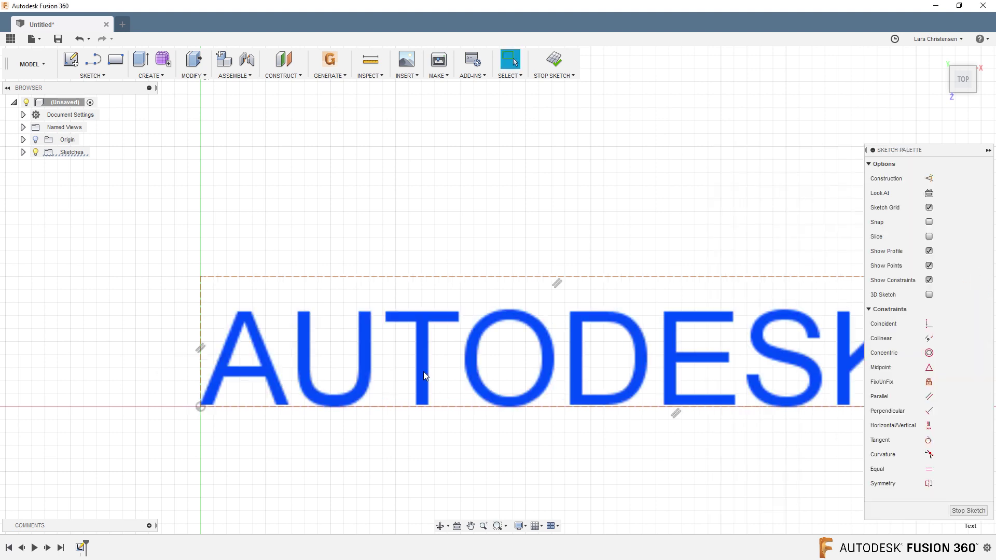
scroll(423, 371, "down", 2)
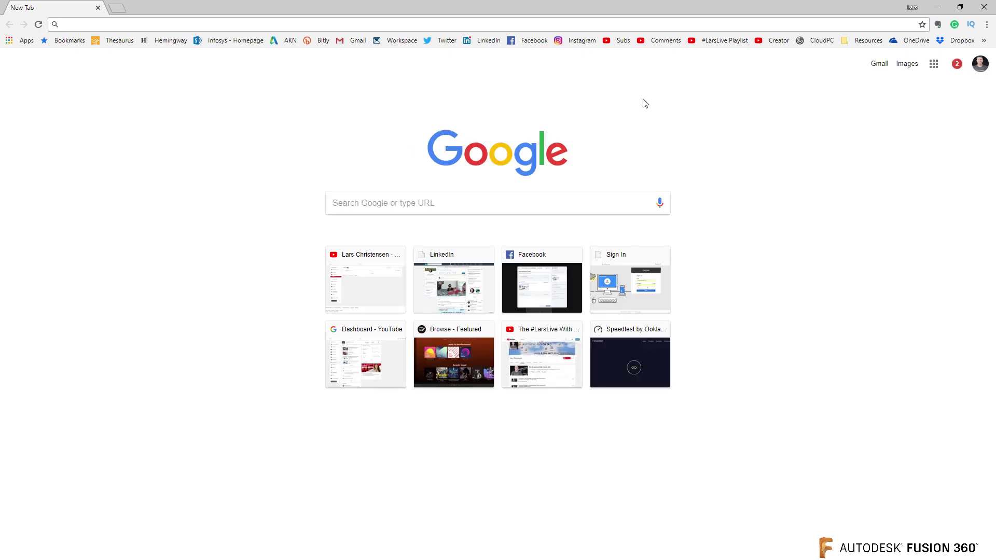
- In the web browser, search Google for "free fonts" and open the 1001 Free Fonts website
left_click(403, 193)
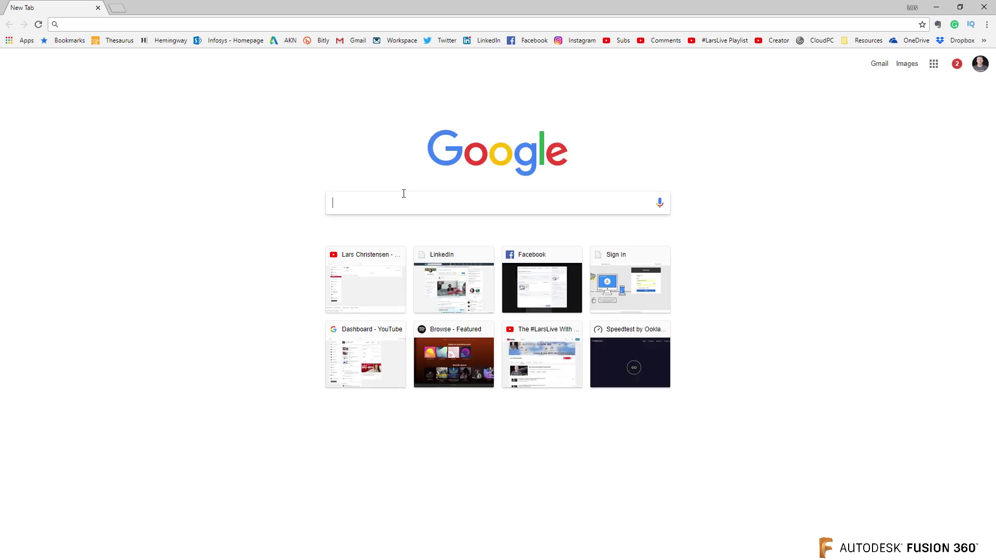
type("free fonts")
key("Return")
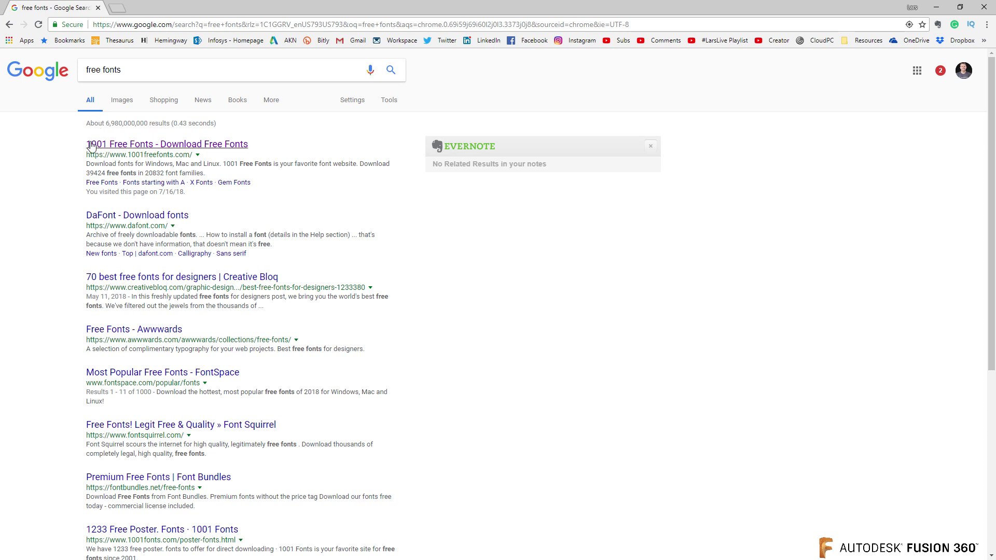
left_click(120, 145)
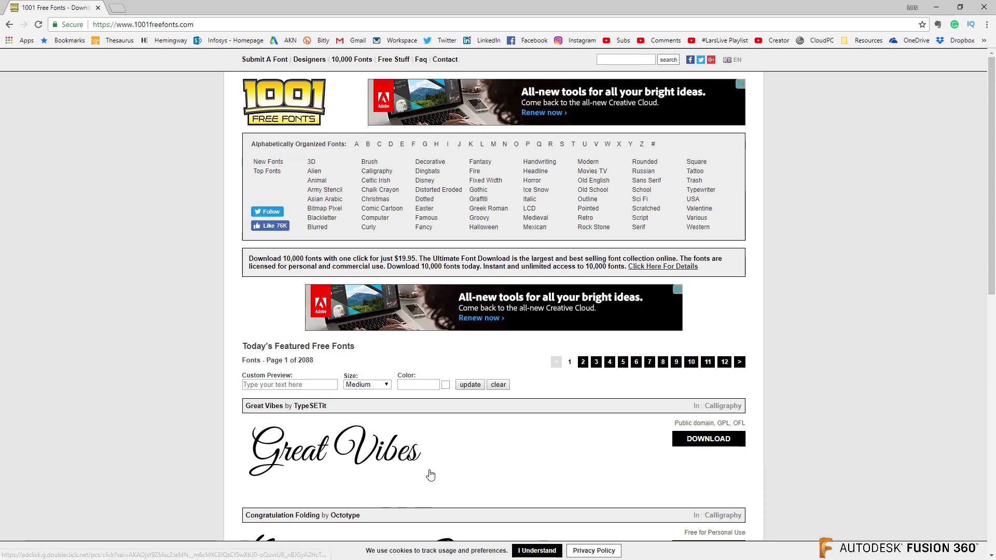
- Look through the featured free fonts on the 1001 Free Fonts page and return to its start
scroll(413, 469, "down", 3)
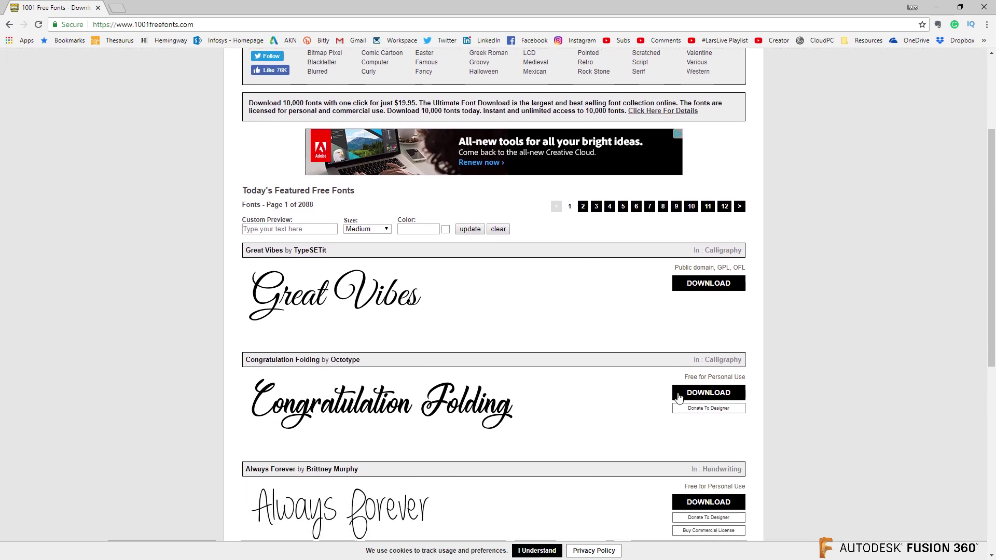
scroll(545, 485, "down", 1)
scroll(544, 485, "down", 3)
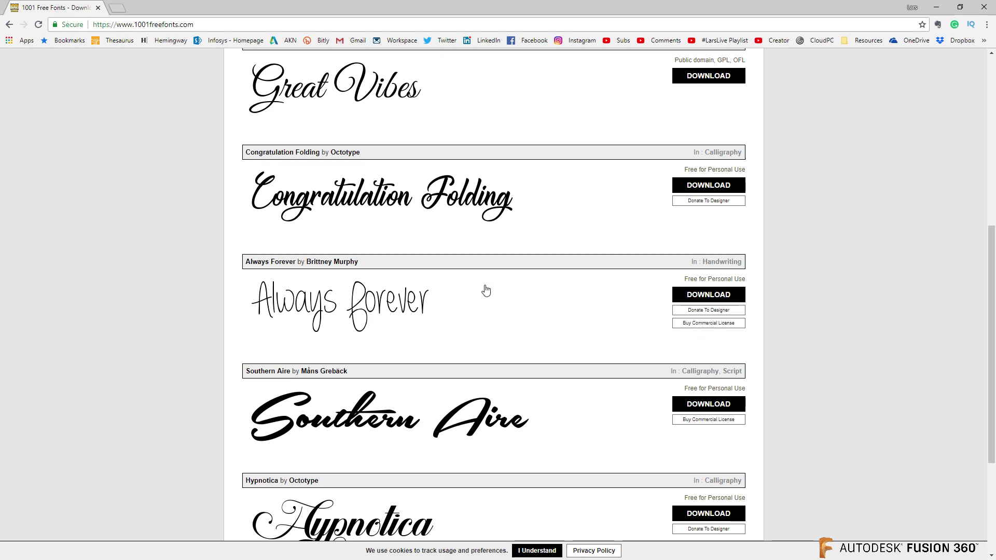
scroll(642, 310, "up", 7)
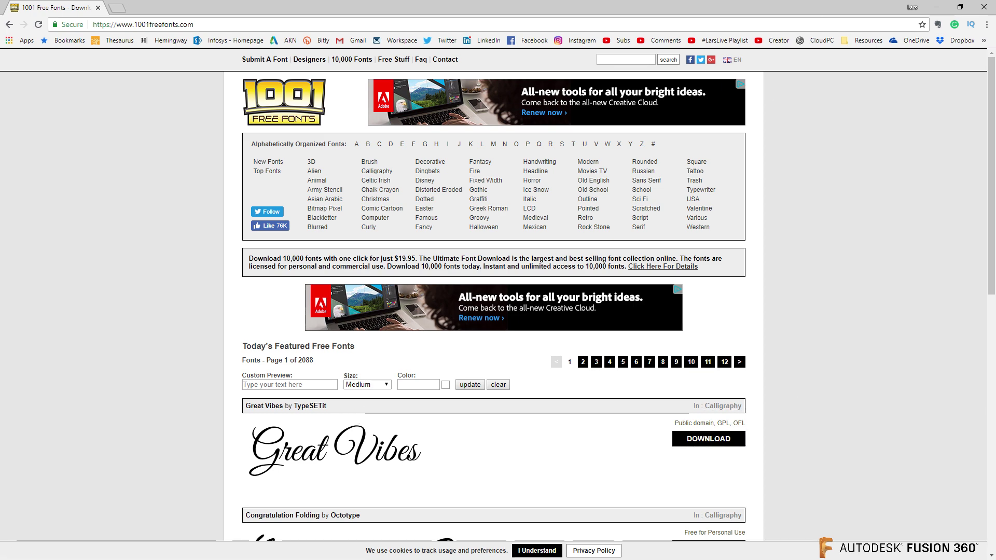
- In File Explorer, extract the waltograph-disney.zip archive from the Downloads folder
key("super+e")
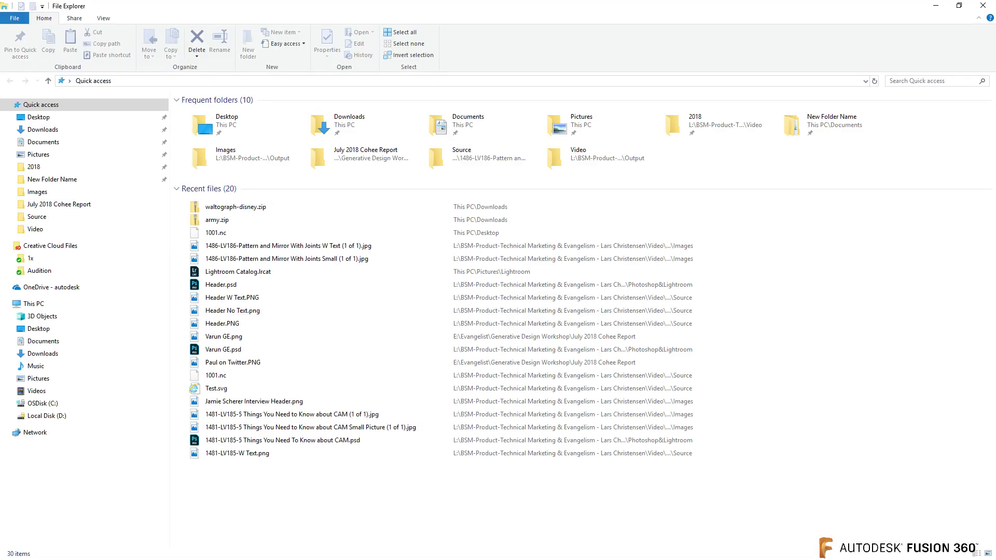
left_click(43, 130)
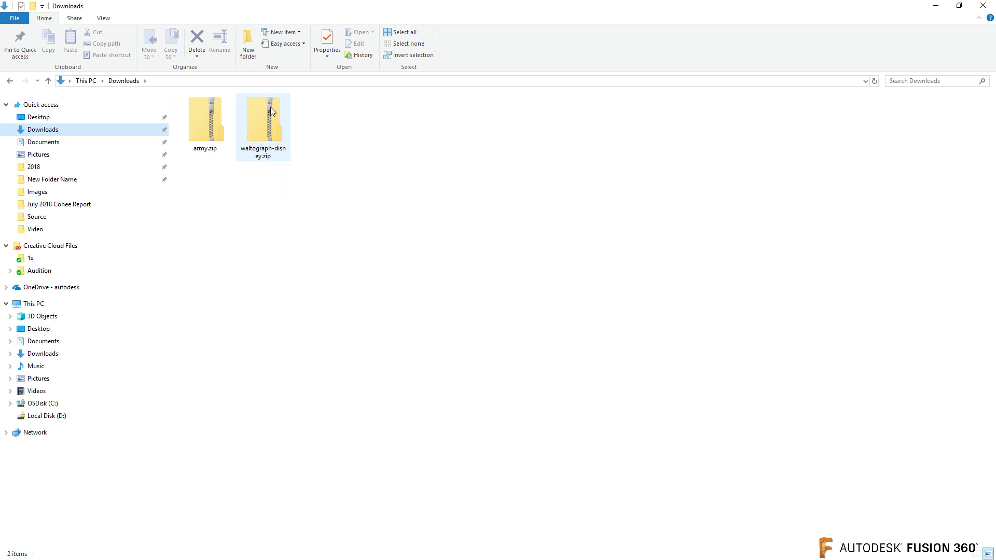
right_click(263, 128)
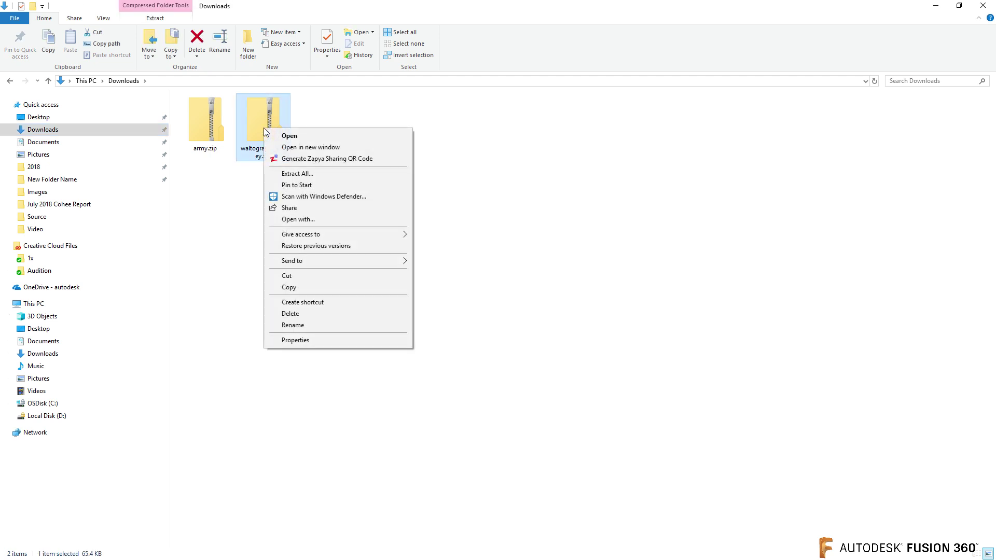
left_click(291, 175)
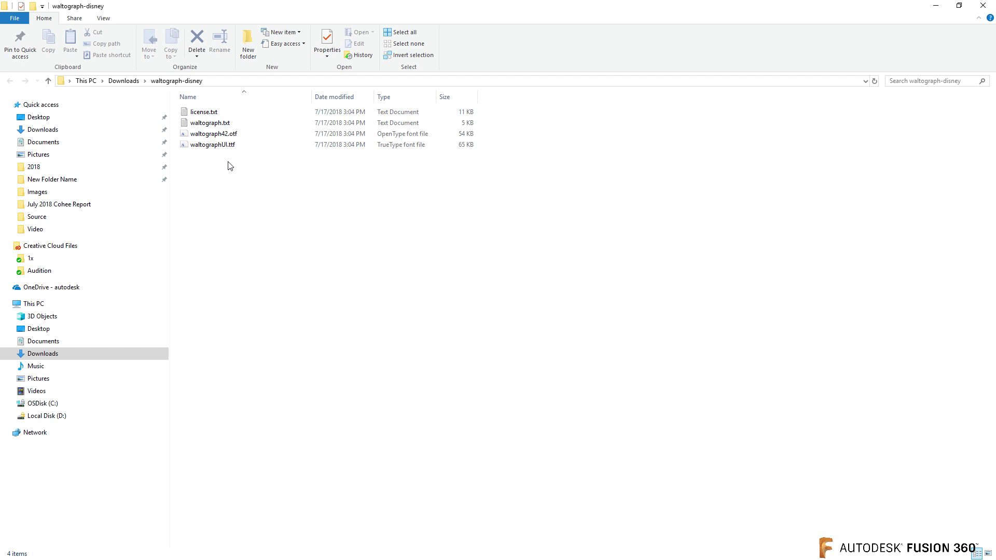
- Install the waltographUI.ttf font by copying it from the extracted folder into C:\Windows\Fonts
left_click(219, 146)
right_click(241, 147)
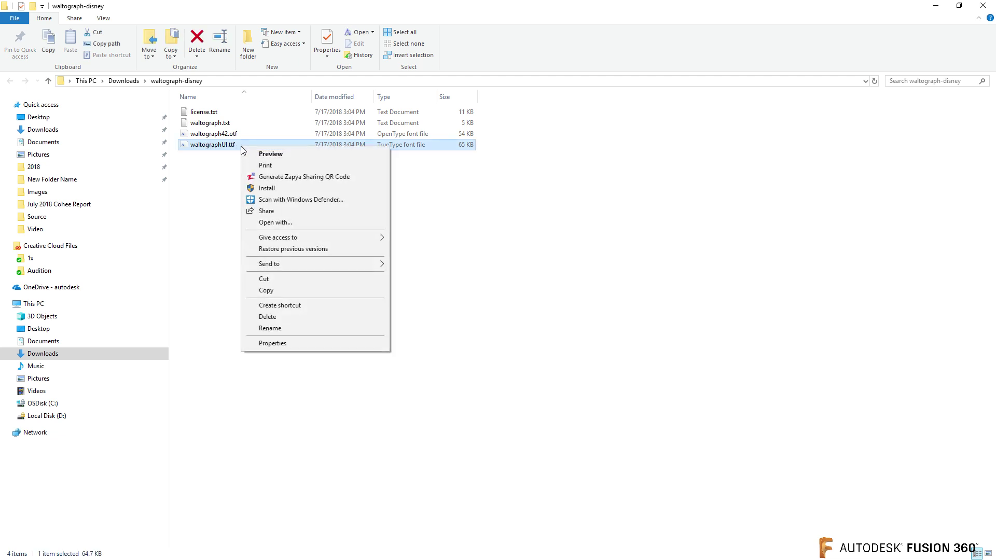
left_click(266, 291)
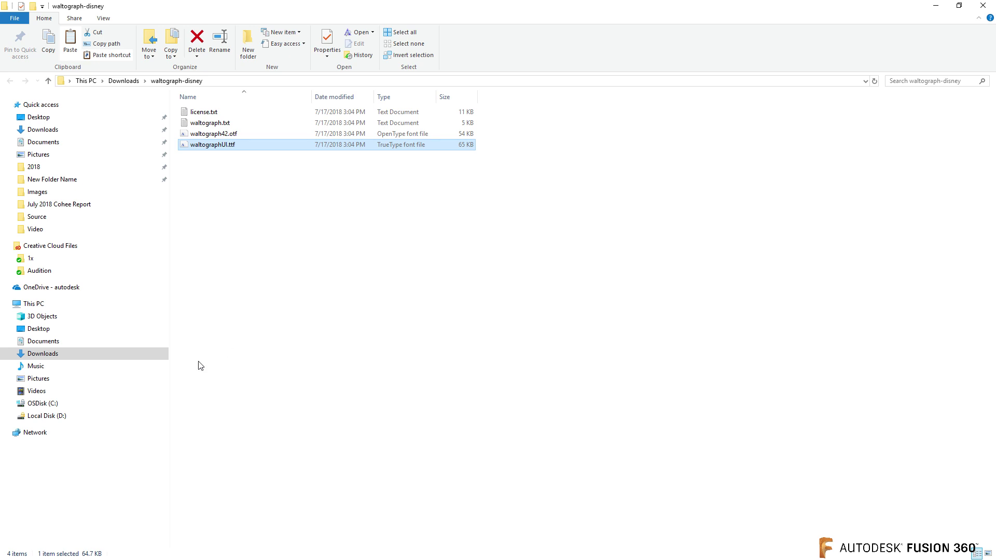
left_click(41, 404)
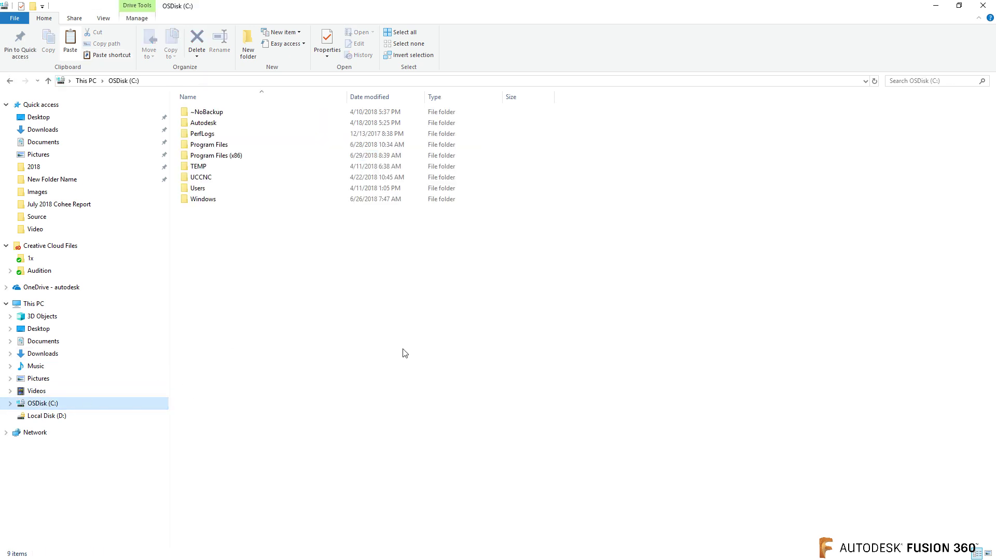
double_click(216, 201)
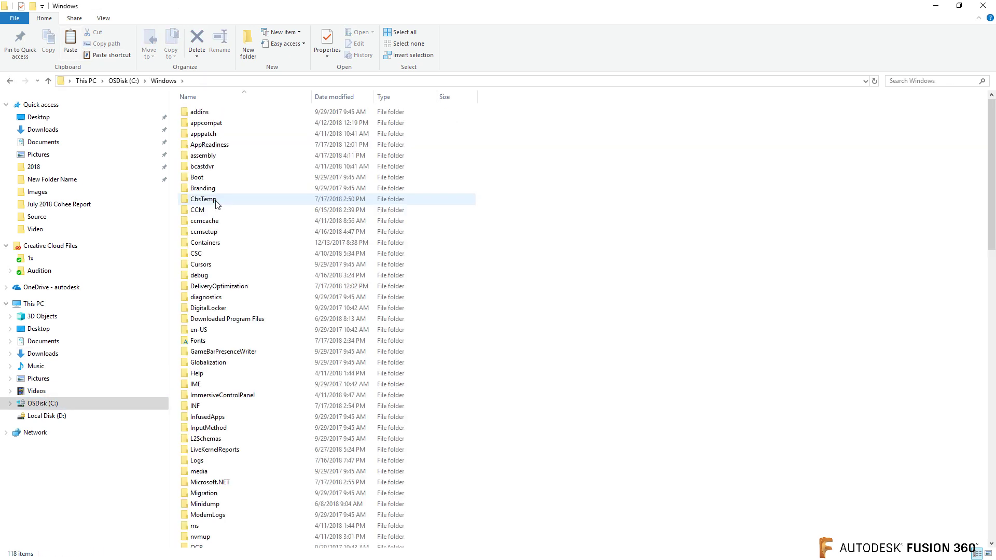
double_click(205, 342)
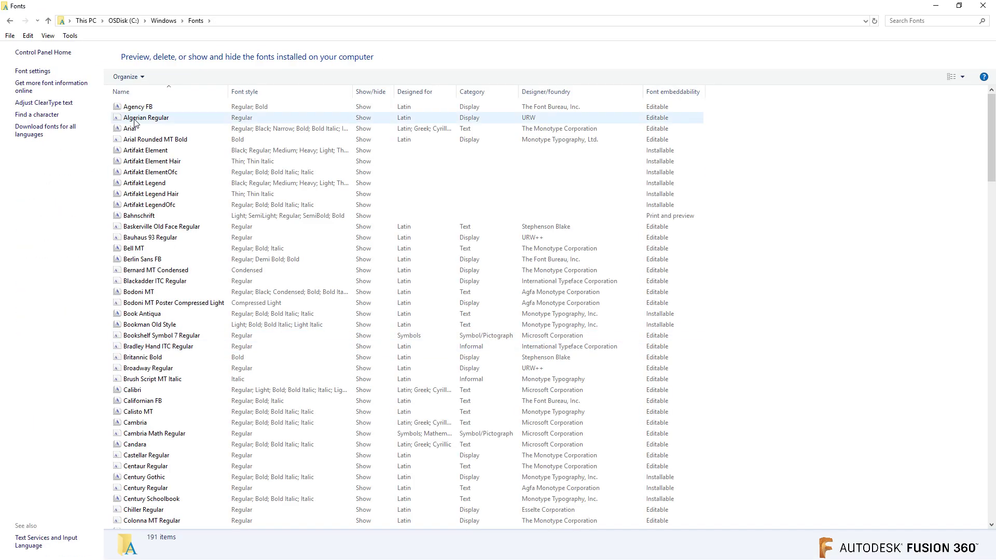
right_click(746, 271)
left_click(769, 324)
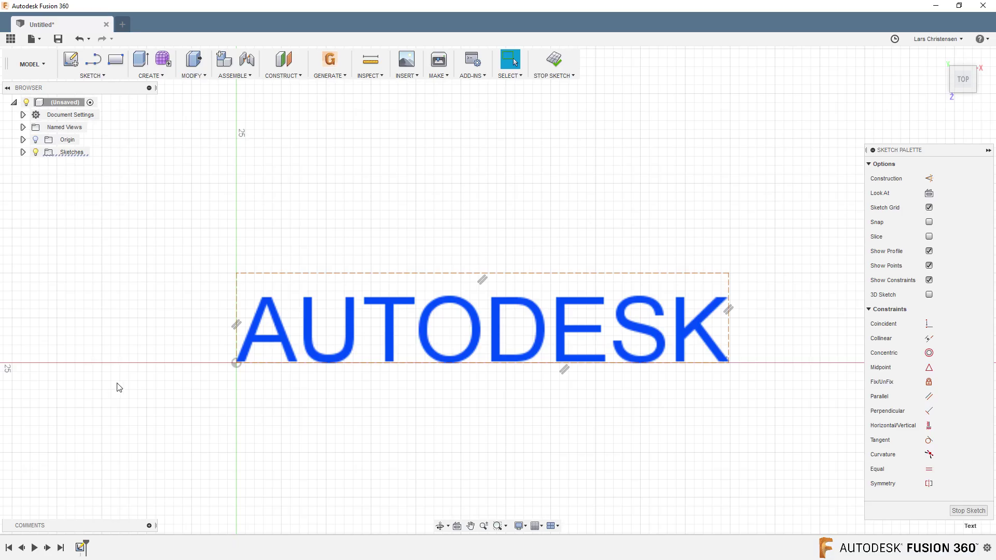
- Switch to Fusion 360, finish the text sketch and close the program without saving the design
left_click(967, 510)
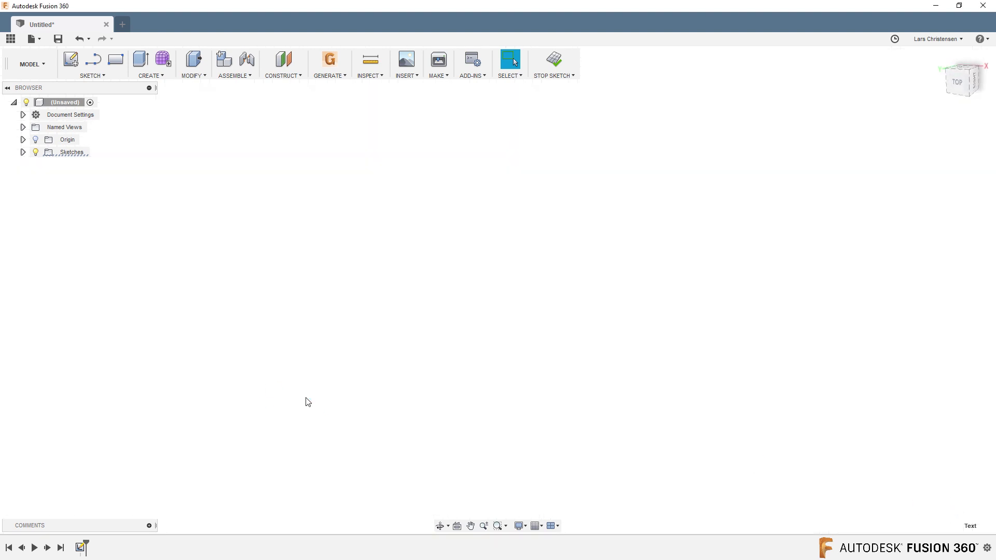
left_click(983, 6)
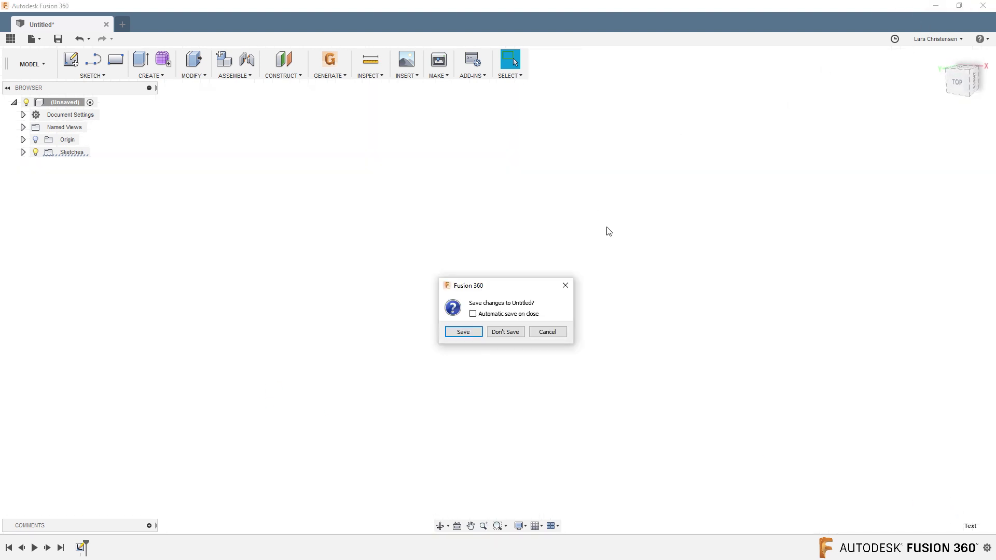
left_click(512, 332)
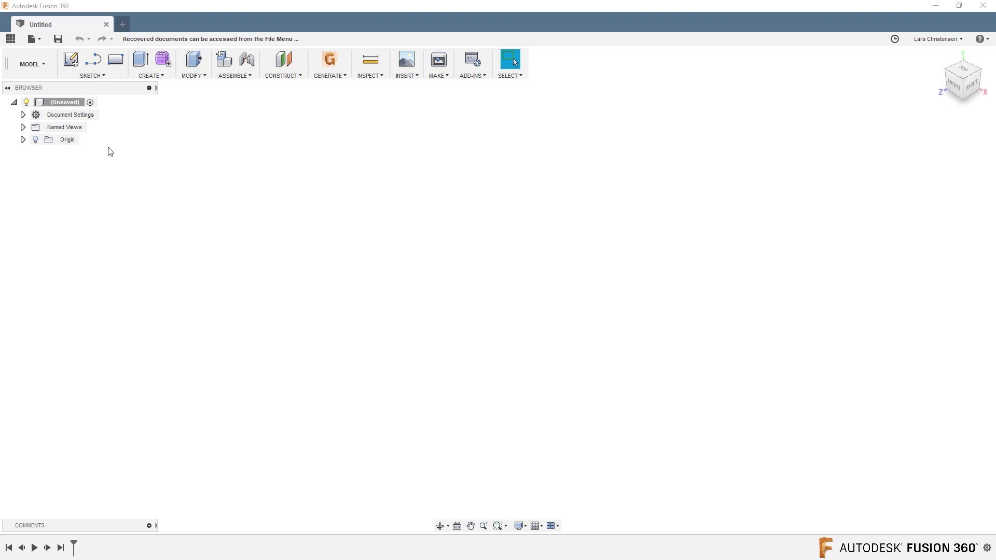
- In the reopened Fusion 360, start a sketch on the horizontal plane and place the text AUTODESK at the origin
left_click(71, 59)
left_click(500, 319)
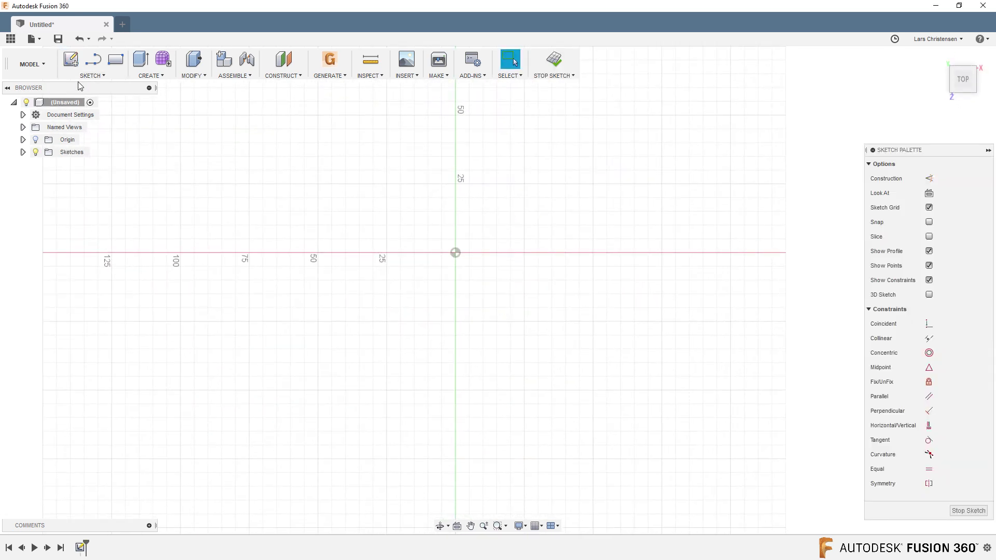
left_click(81, 77)
left_click(90, 229)
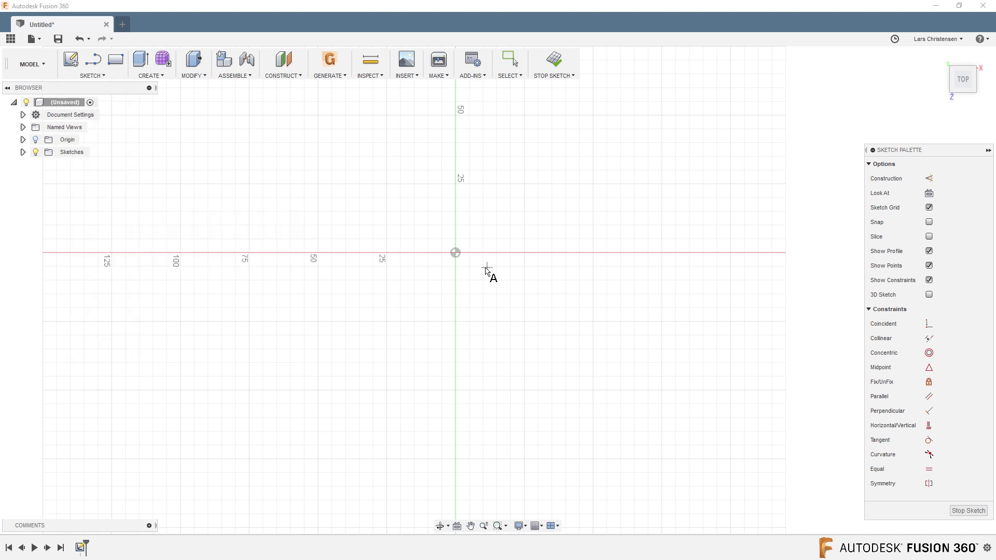
left_click(456, 253)
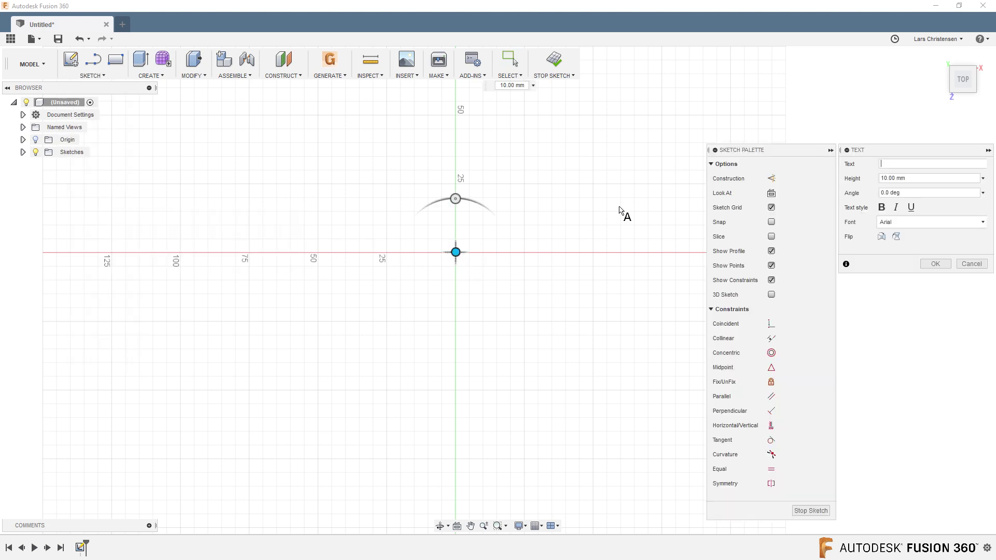
type("AUTODESK")
- Set the AUTODESK text's font to Waltograph UI and create the text
left_click(913, 220)
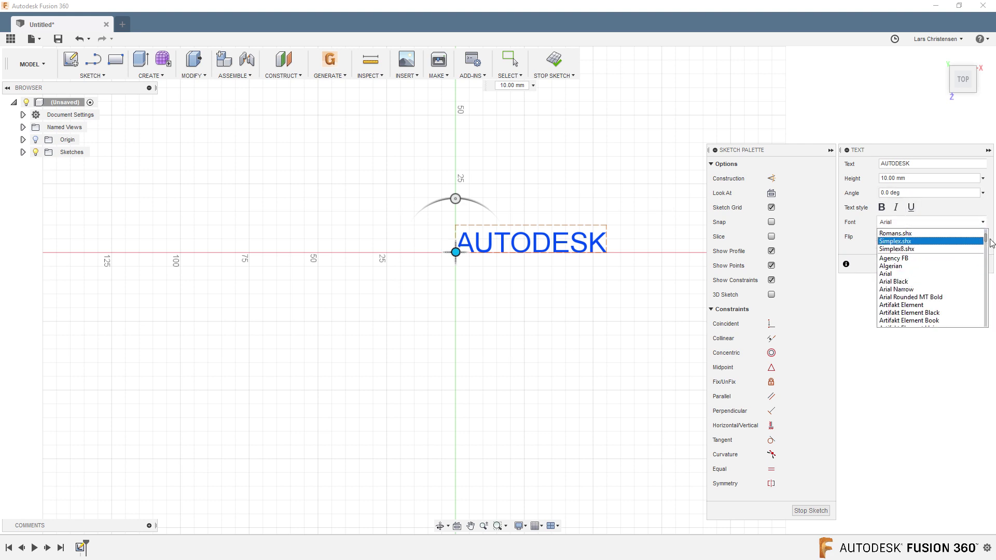
left_click_drag(987, 245, 978, 330)
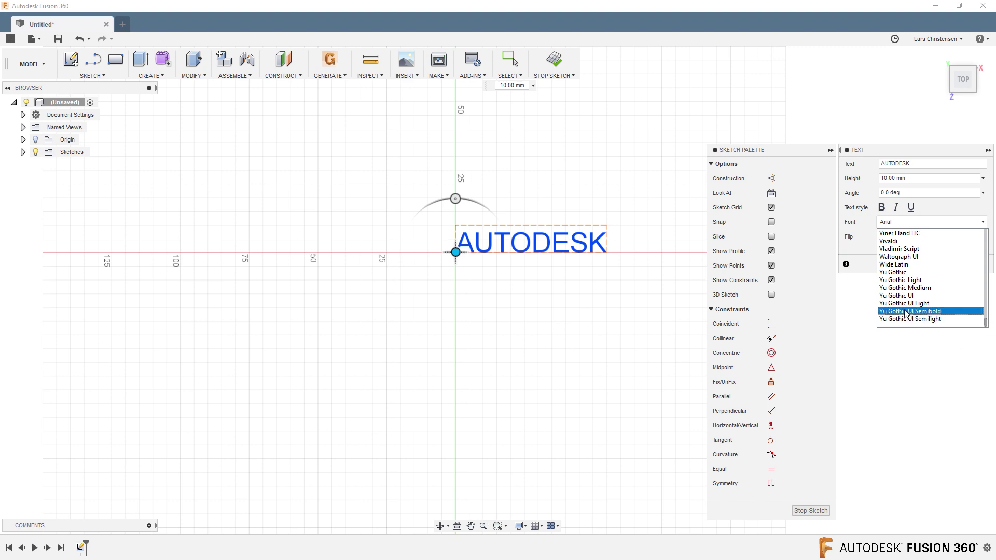
left_click(900, 257)
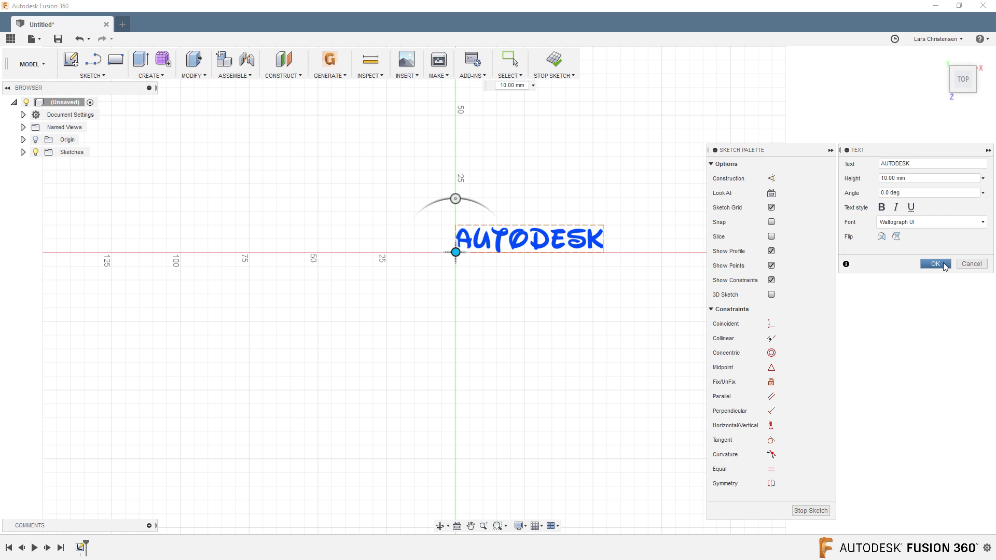
left_click(945, 265)
- Leave the sketch and extrude the AUTODESK text upward as a new body
scroll(549, 223, "up", 5)
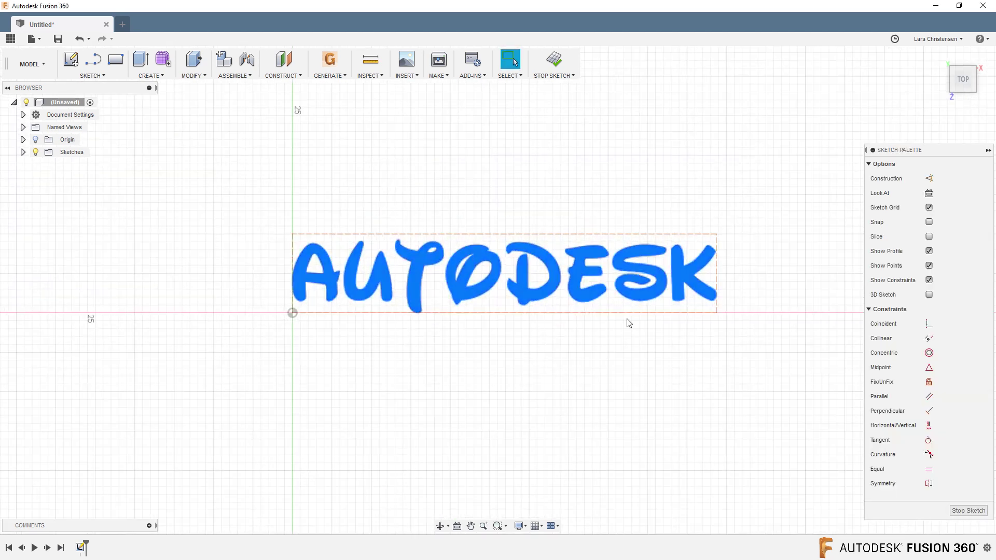
key("q")
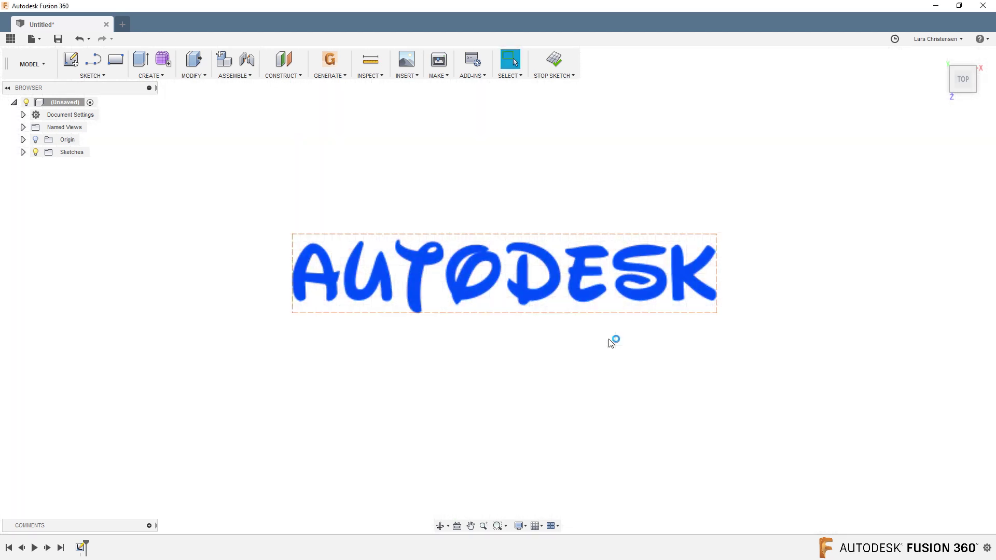
scroll(595, 312, "up", 2)
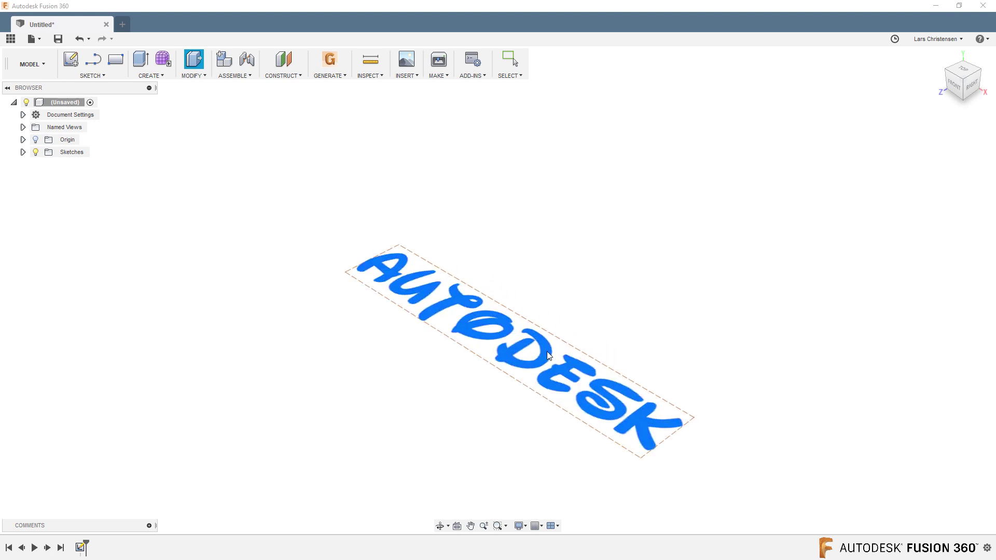
left_click(505, 329)
left_click_drag(506, 329, 507, 285)
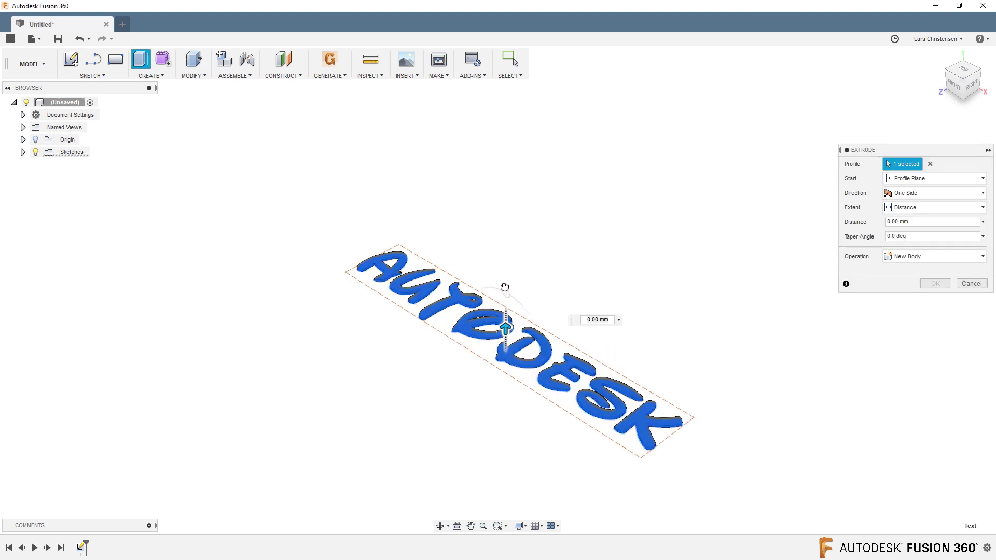
left_click(945, 282)
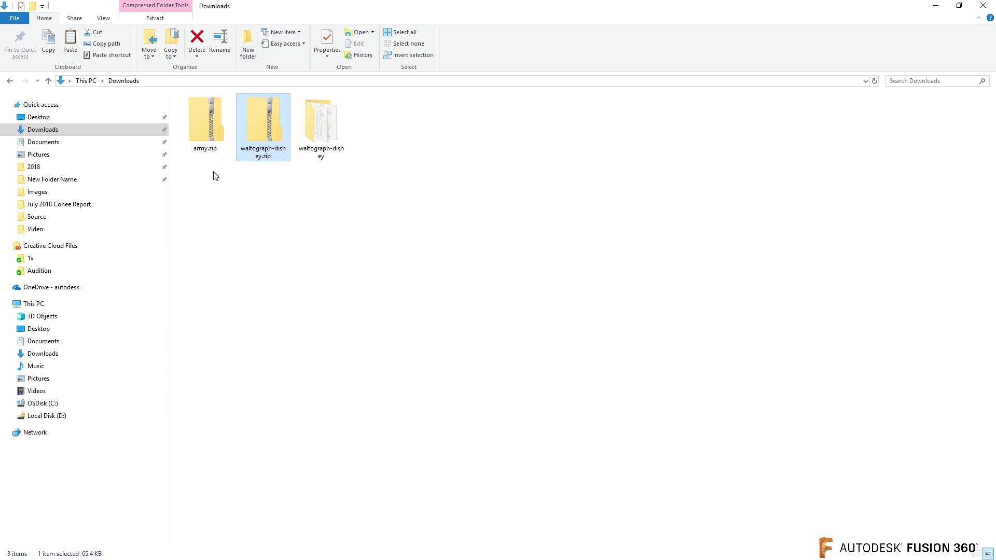
- In File Explorer, extract the army.zip archive from the Downloads folder
left_click(210, 137)
right_click(195, 135)
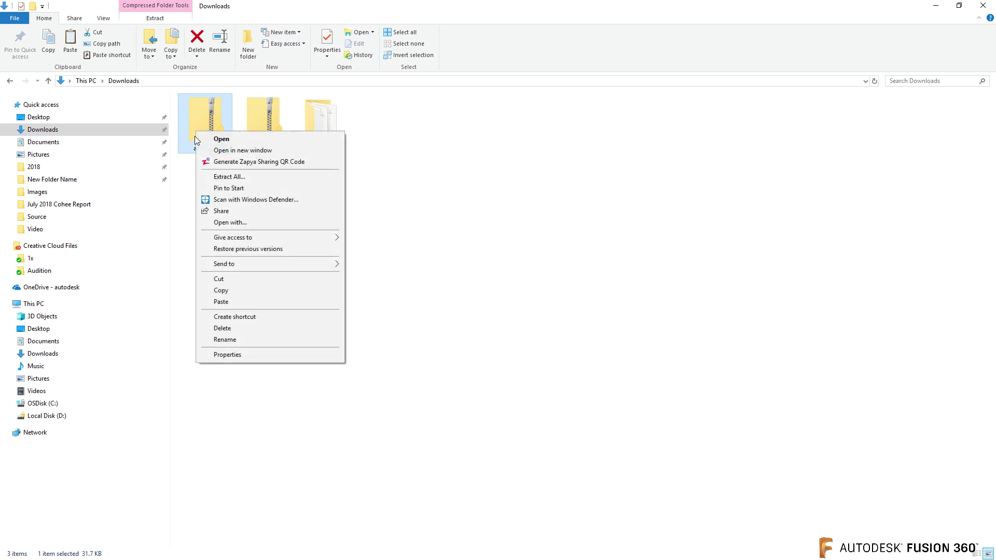
left_click(214, 176)
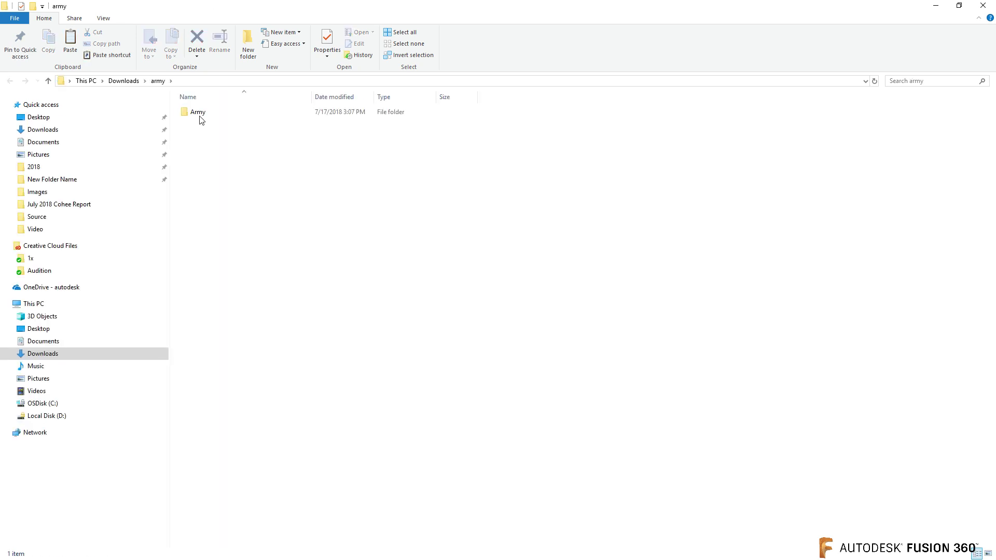
- Install Army.ttf by copying it from the extracted Army folder into C:\Windows\Fonts, and close the Fonts window
double_click(200, 112)
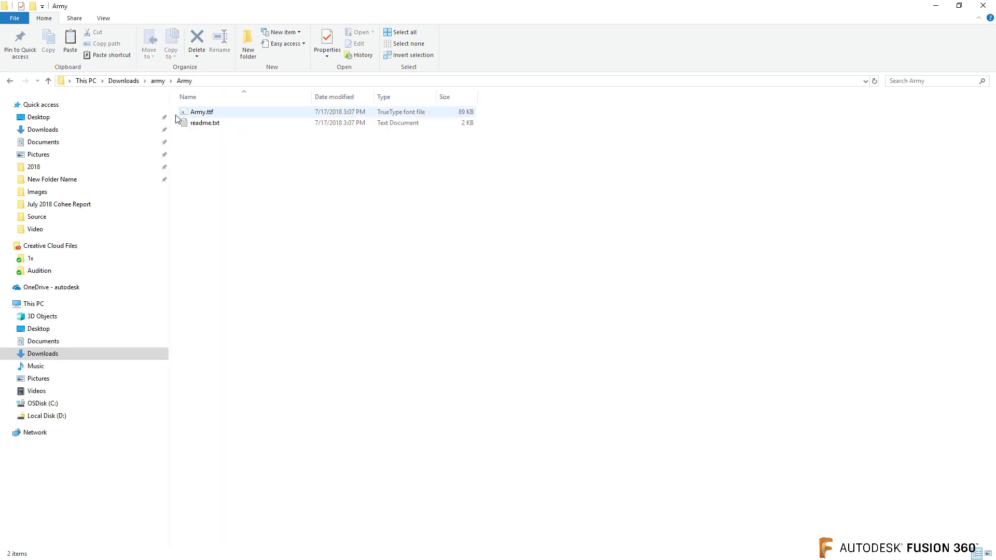
right_click(216, 114)
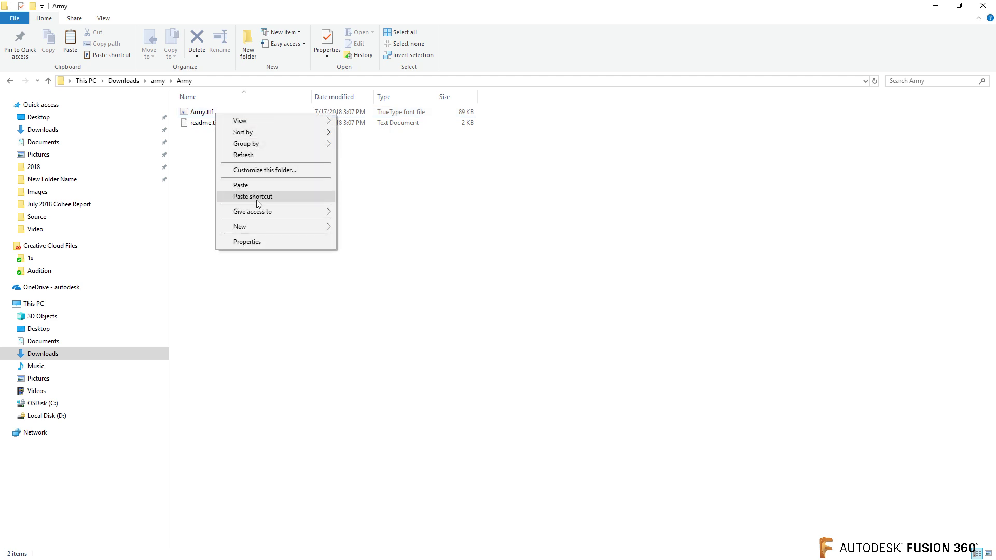
left_click(365, 202)
left_click(207, 116)
right_click(207, 115)
left_click(241, 257)
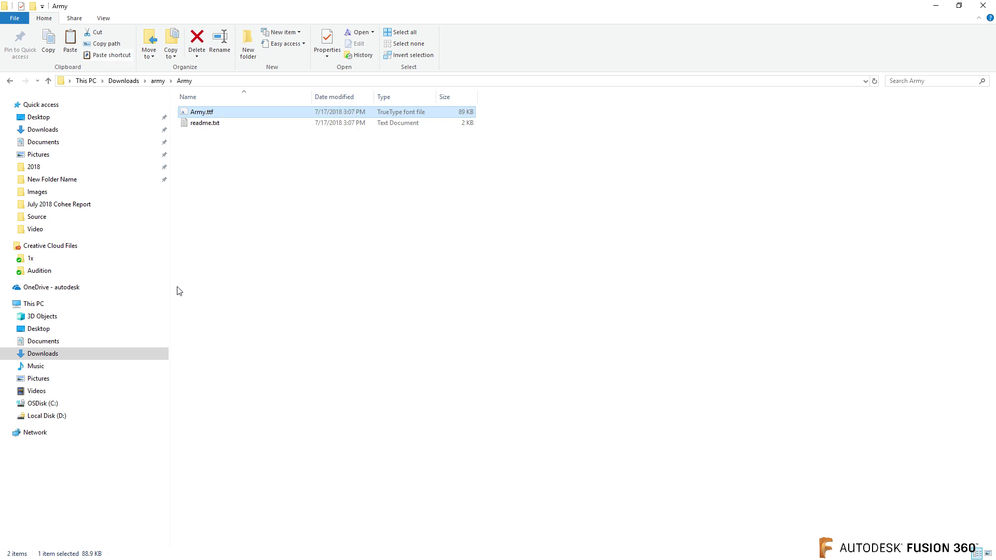
left_click(43, 404)
double_click(202, 199)
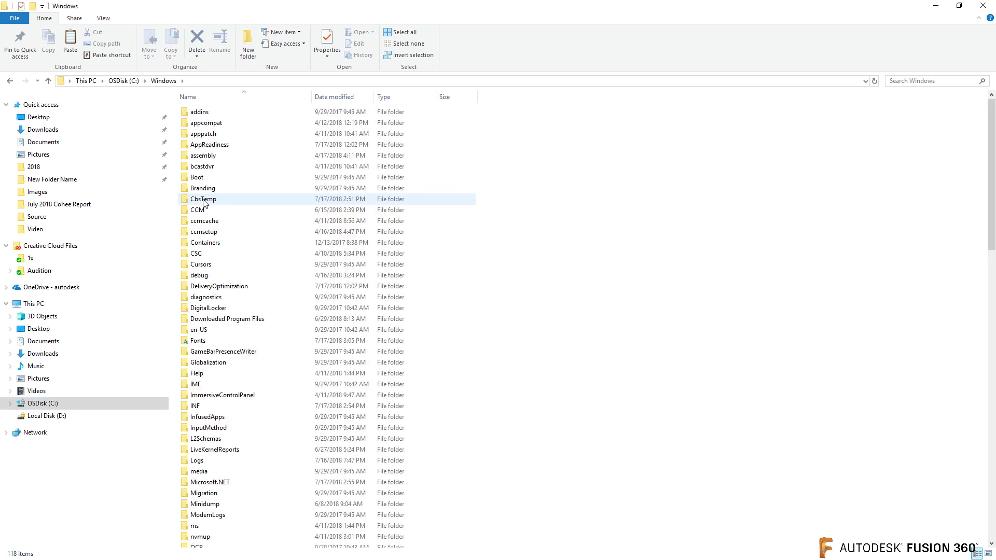
double_click(201, 341)
right_click(847, 242)
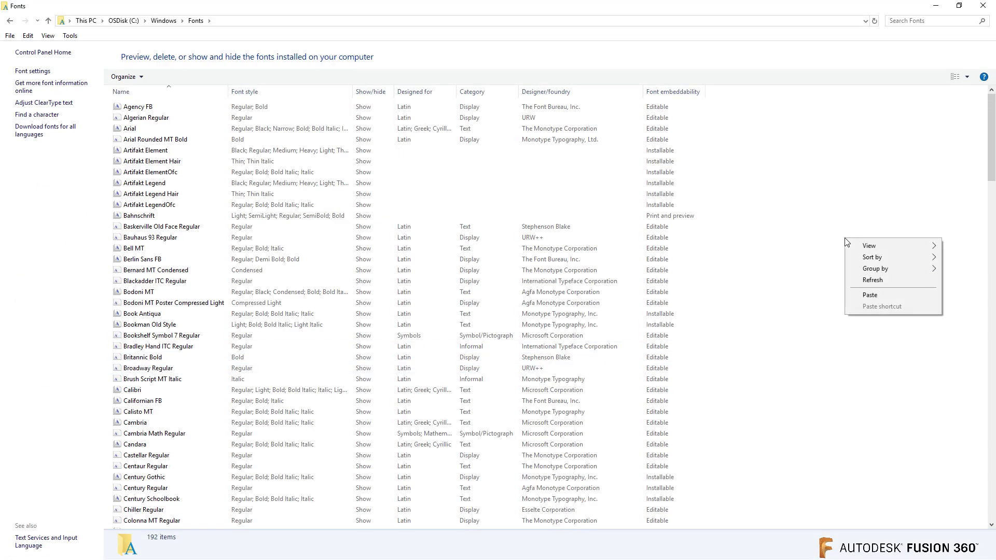
left_click(868, 297)
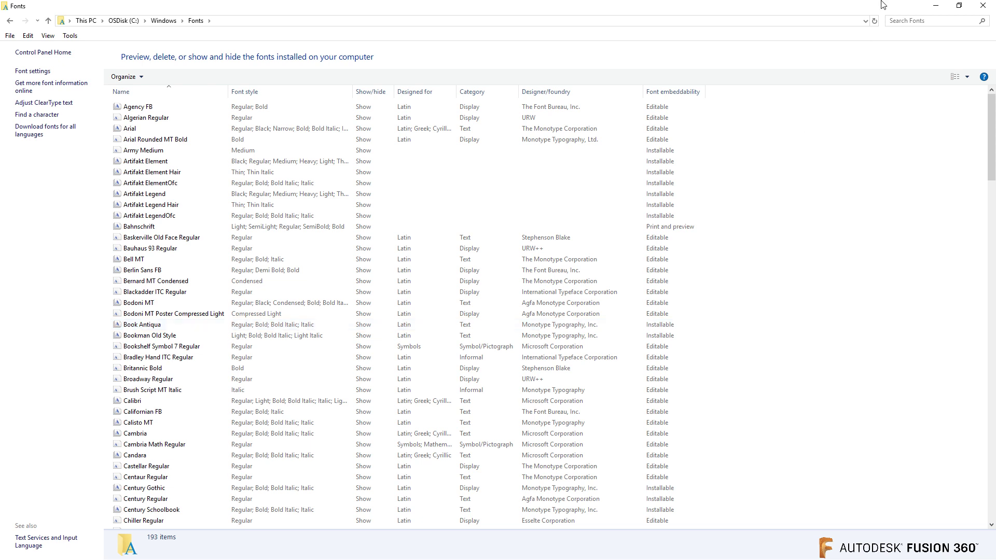
left_click(981, 5)
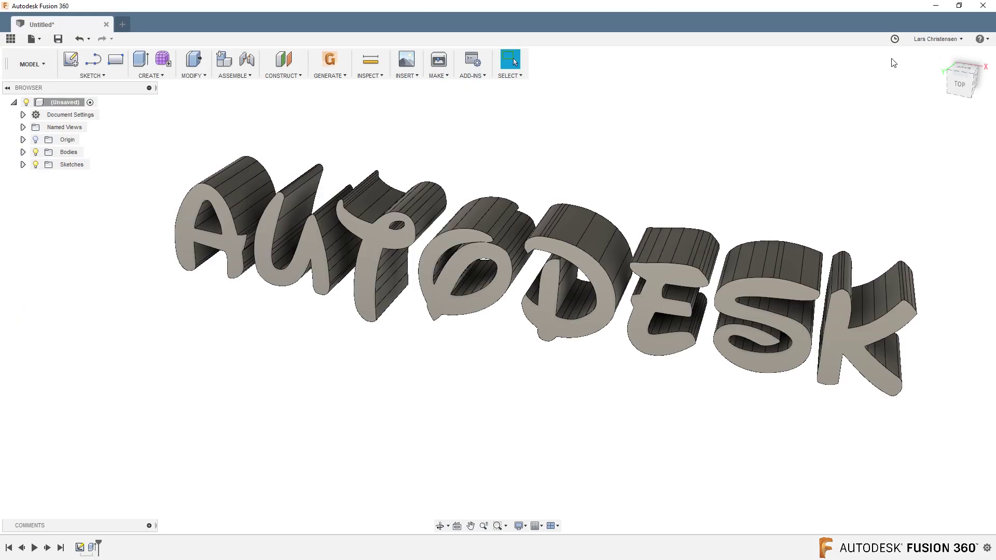
- Close Fusion 360 without saving the extruded AUTODESK text
left_click(981, 6)
left_click(517, 329)
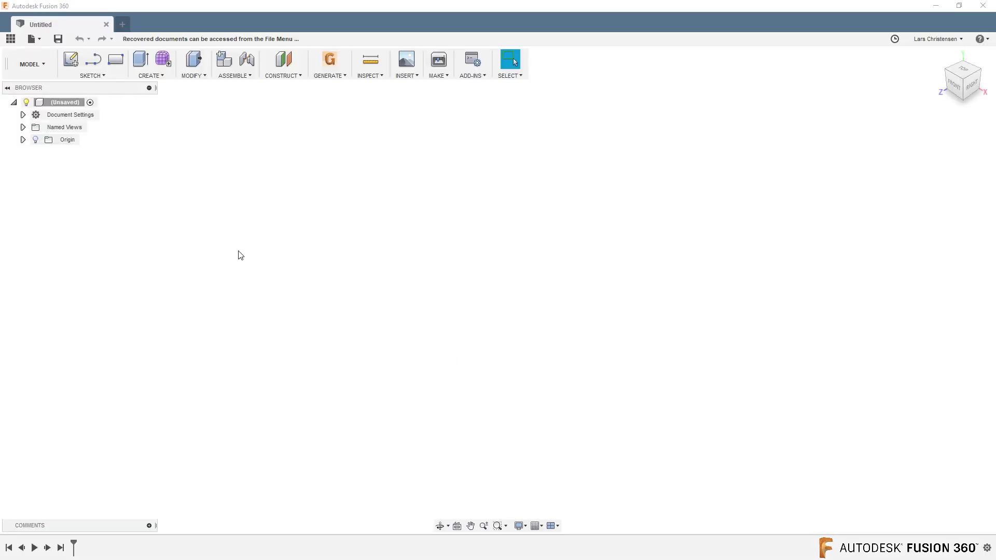
- Start a sketch on the horizontal origin plane and begin a text reading AUTODESK at the origin
left_click(75, 63)
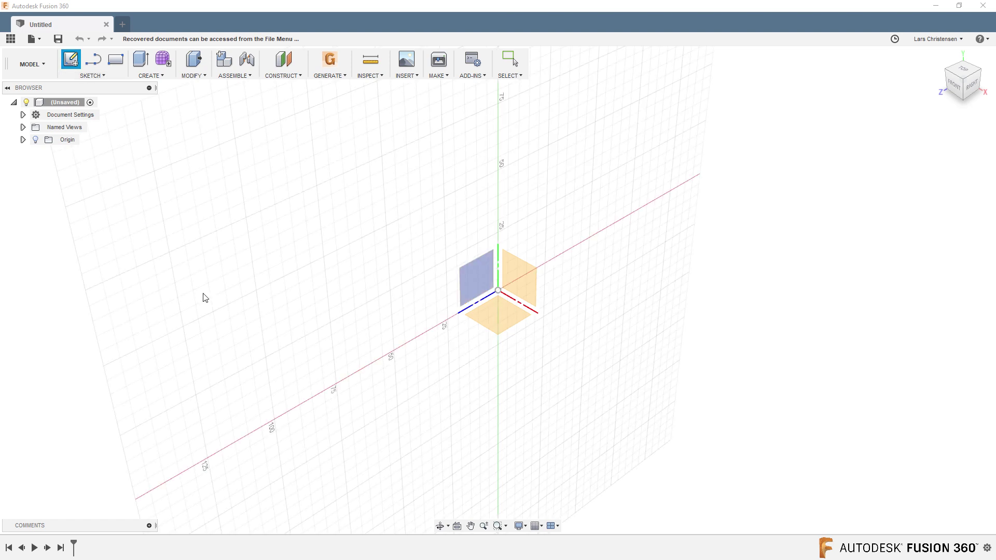
left_click(487, 322)
left_click(92, 76)
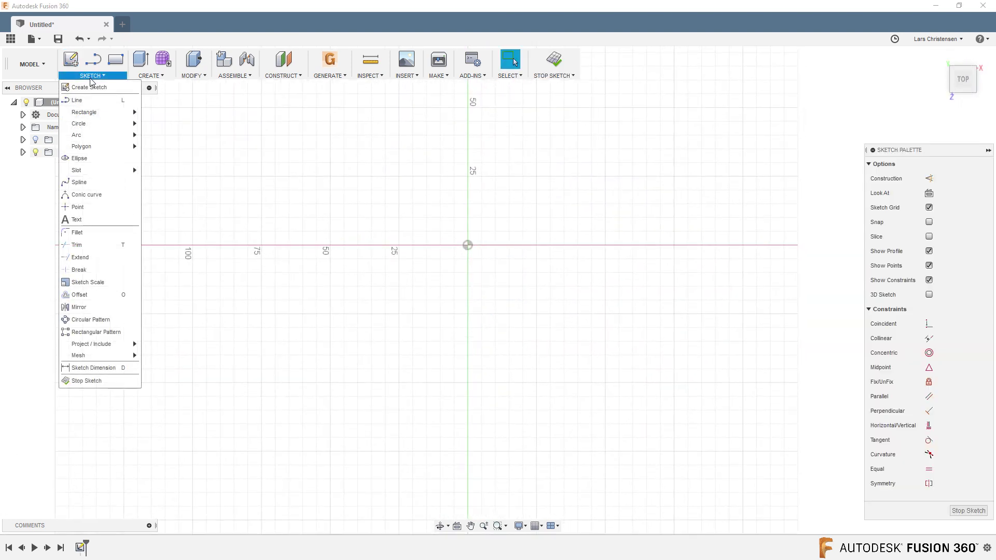
left_click(105, 221)
left_click(467, 245)
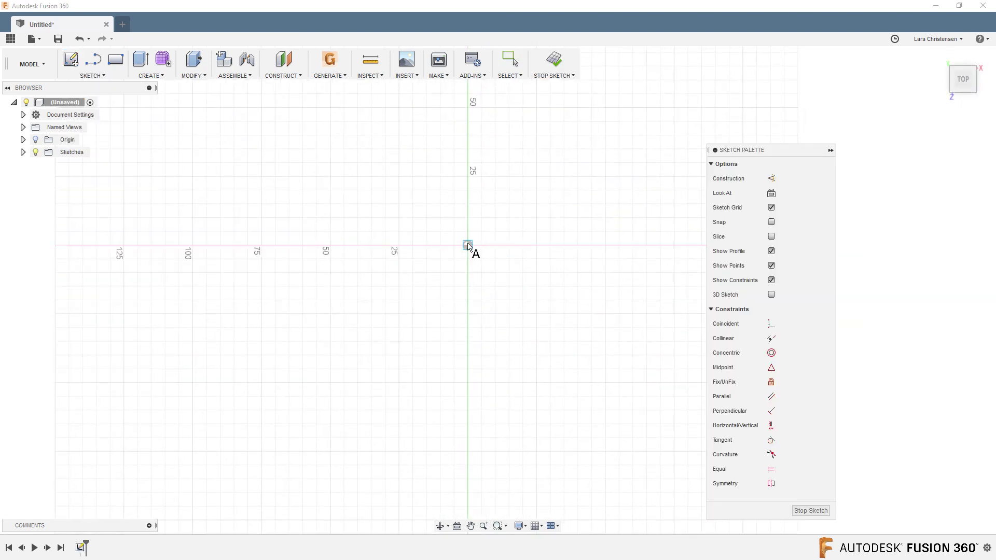
type("AUTODESK")
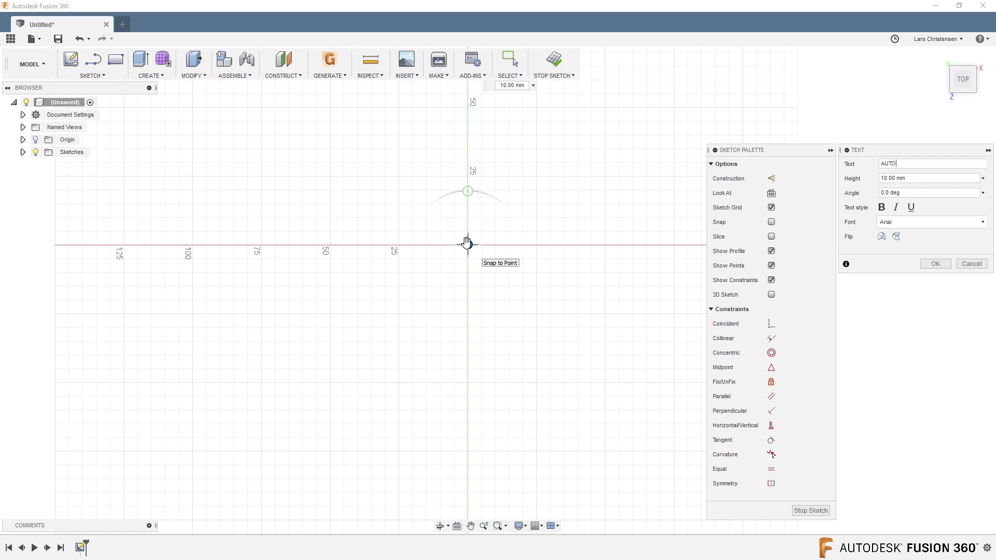
- Look through the fonts available for the AUTODESK text, cancel the text and leave the sketch
left_click(903, 224)
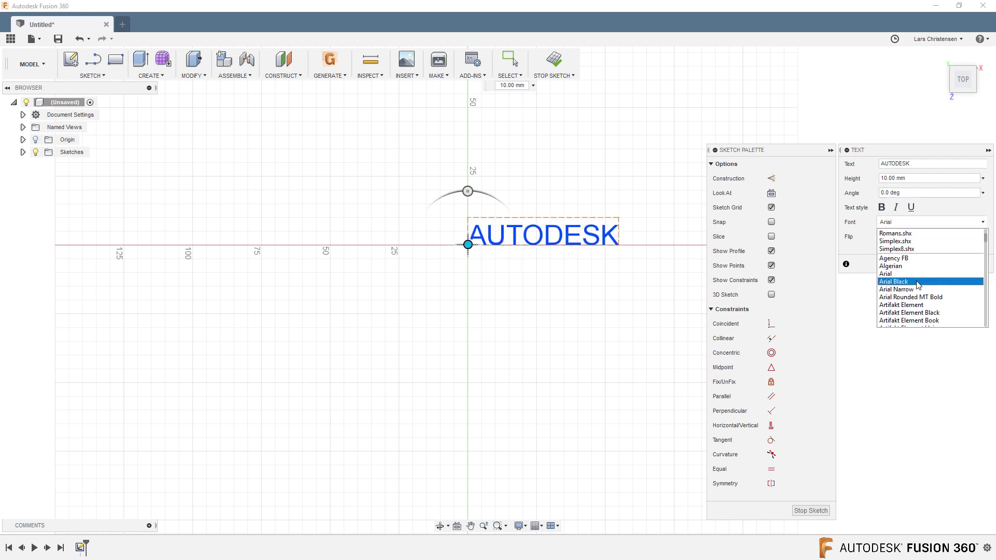
scroll(916, 288, "down", 3)
scroll(918, 296, "down", 4)
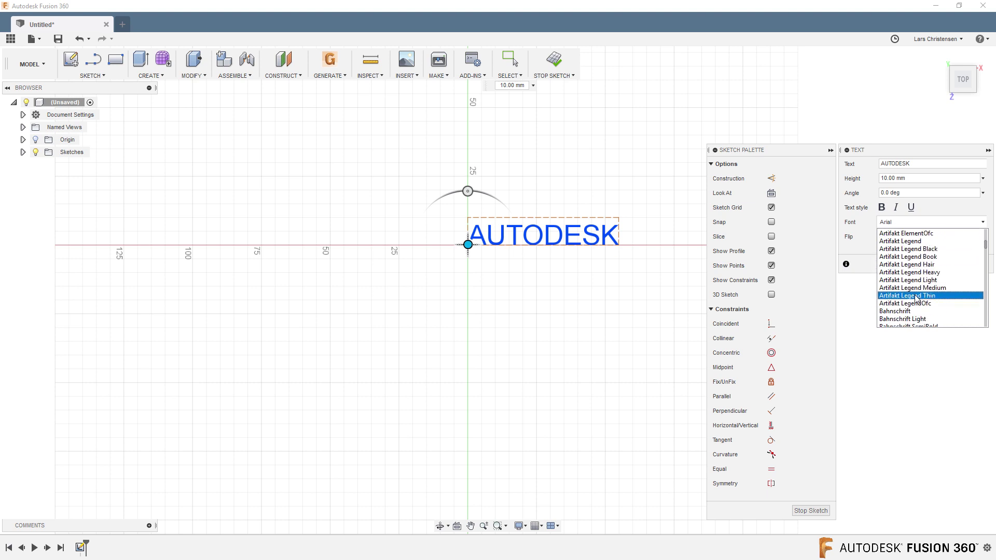
scroll(916, 301, "up", 7)
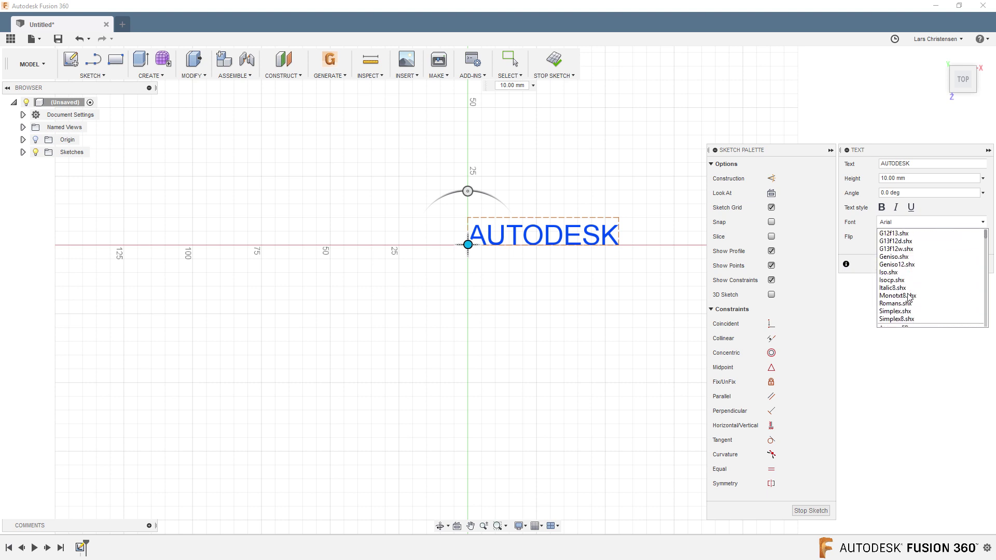
left_click(861, 262)
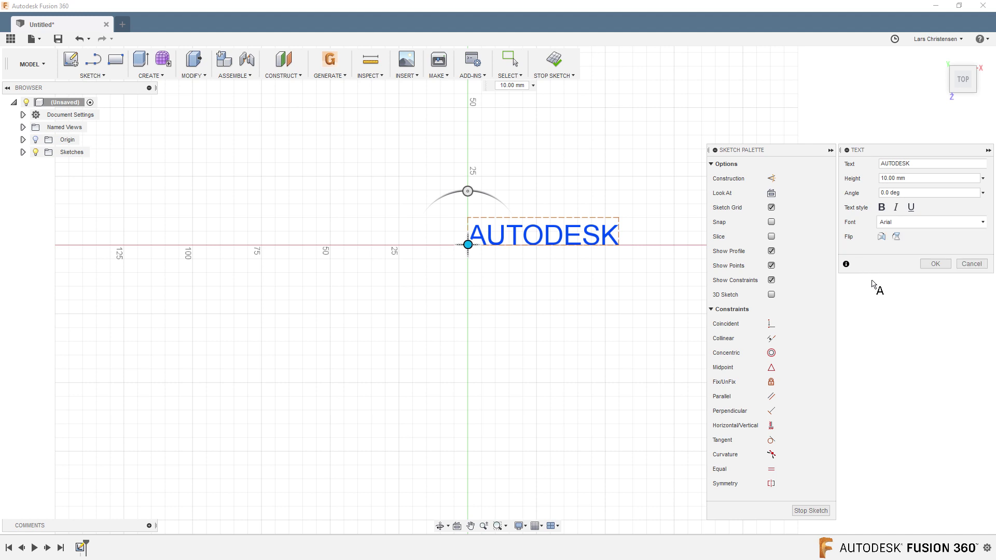
left_click(972, 265)
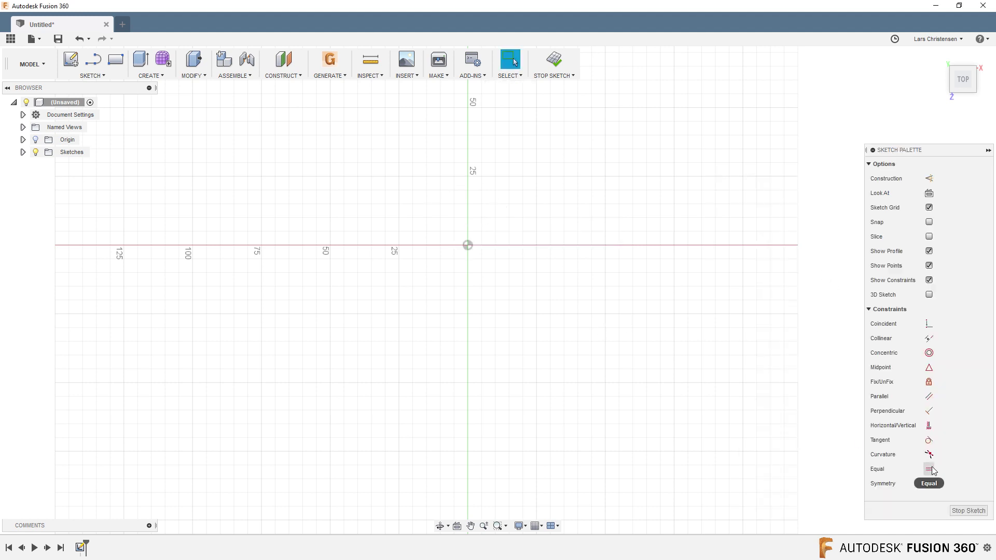
left_click(954, 509)
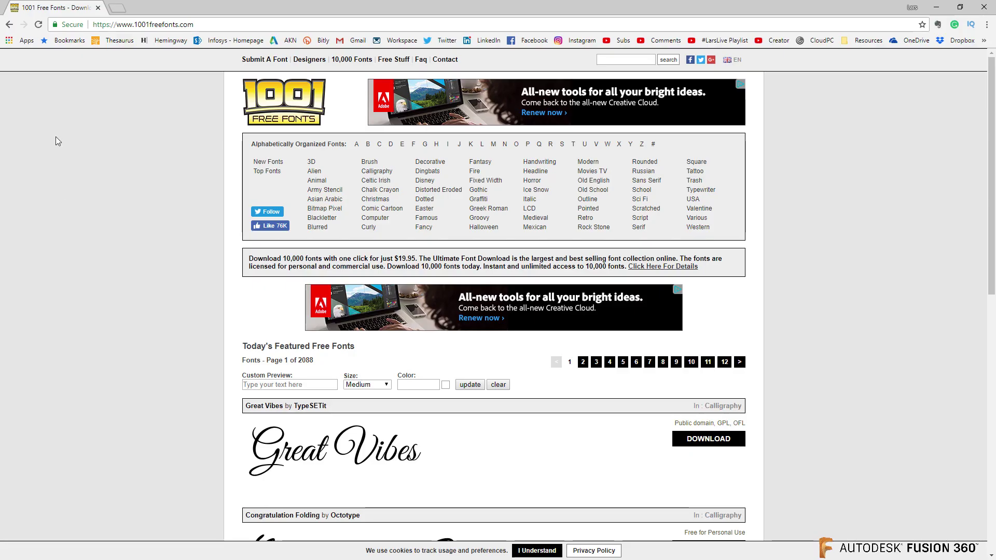
- In a new Chrome tab, search for "autodesk knowledge network" and open the Autodesk Knowledge Network site
left_click(117, 7)
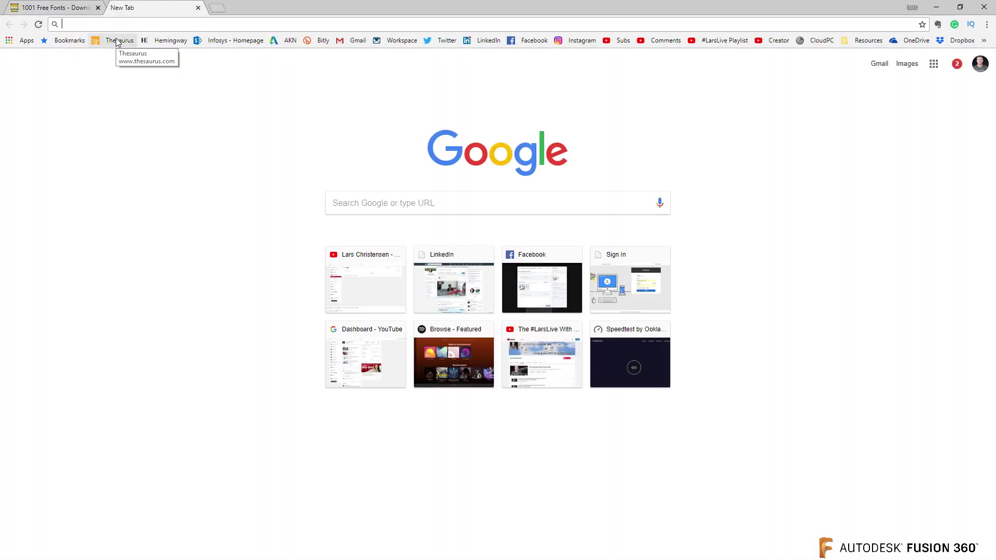
type("Aut")
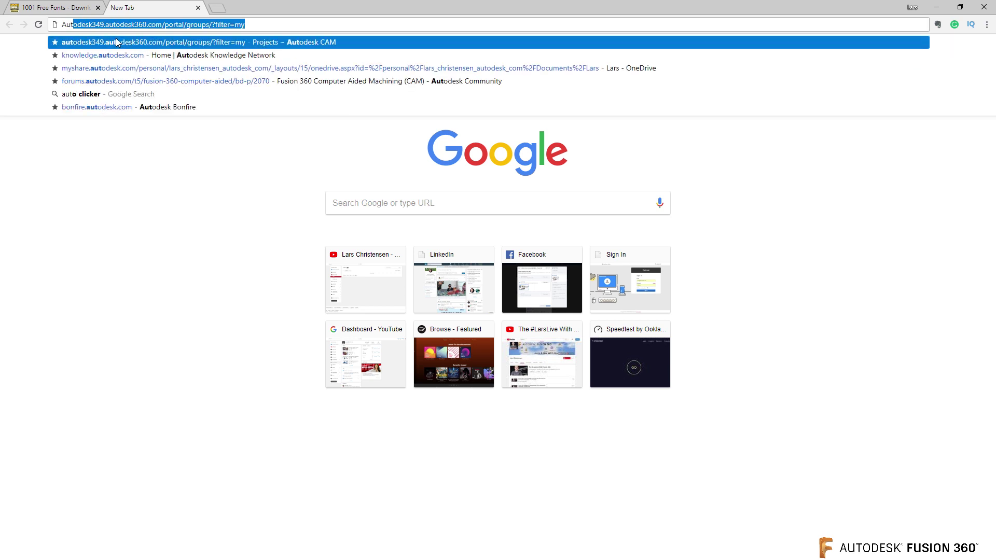
key("BackSpace")
key("BackSpace")
key("BackSpace")
key("BackSpace")
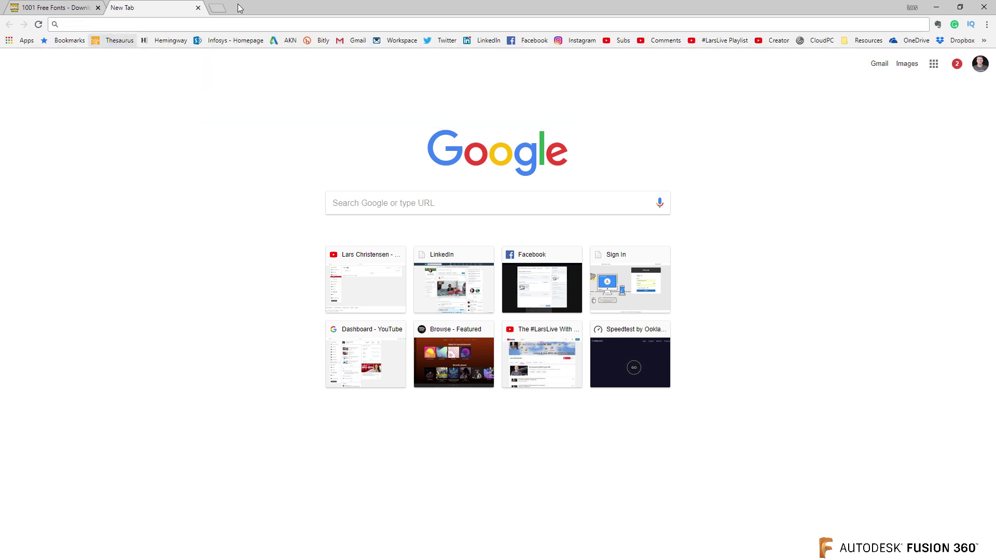
left_click(405, 202)
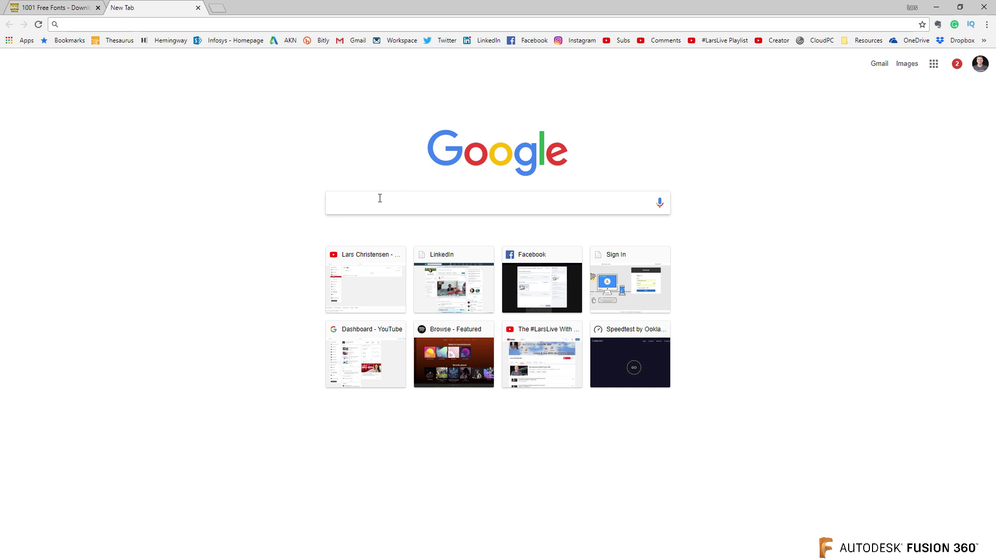
type("Autodesk K")
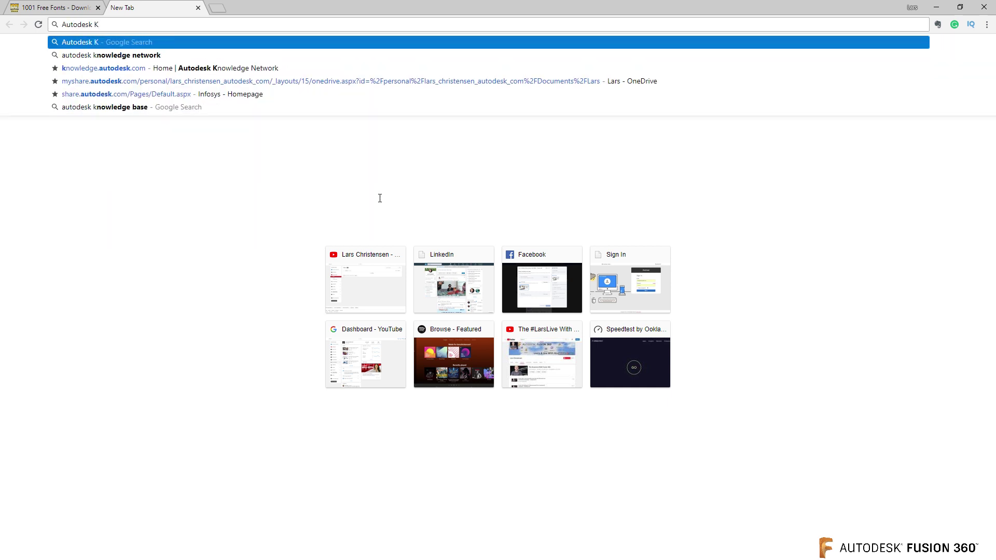
left_click(111, 56)
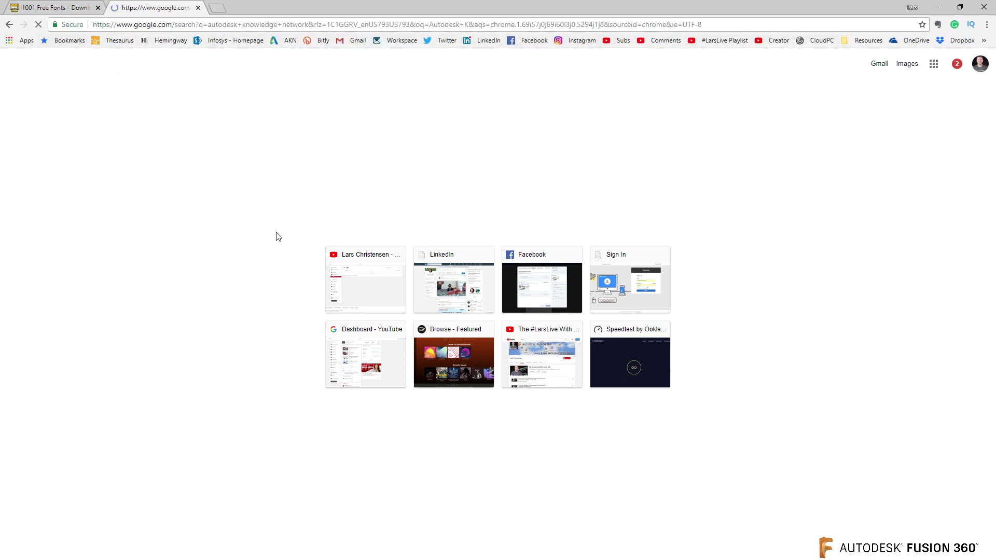
left_click(184, 145)
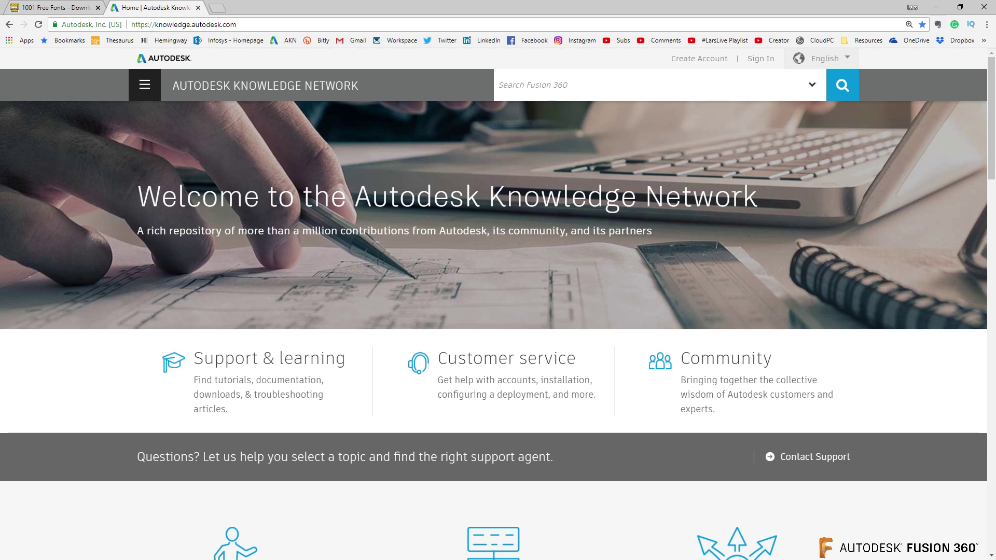
- In File Explorer, open the extracted army folder and its Army subfolder to view the font files
key("alt+Tab")
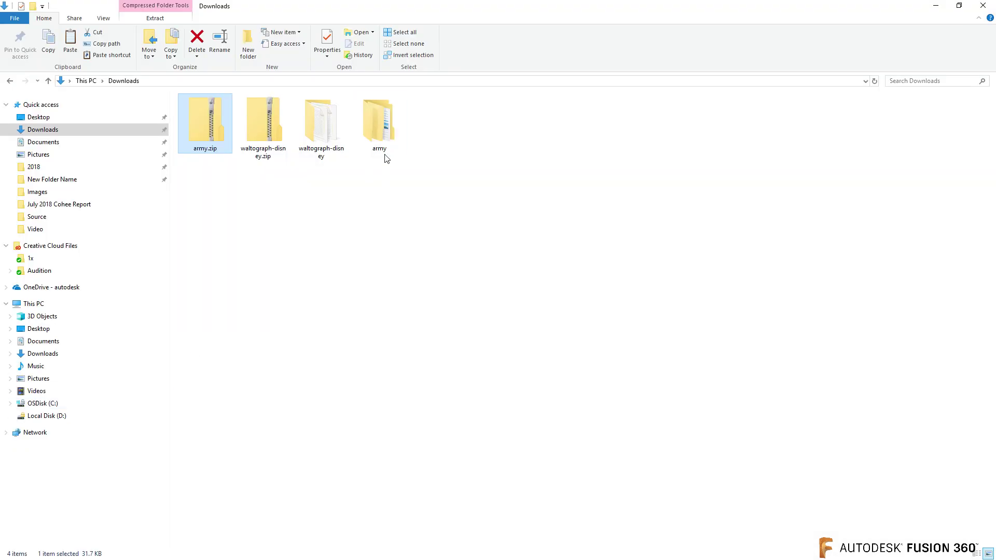
left_click(383, 117)
double_click(383, 118)
double_click(192, 113)
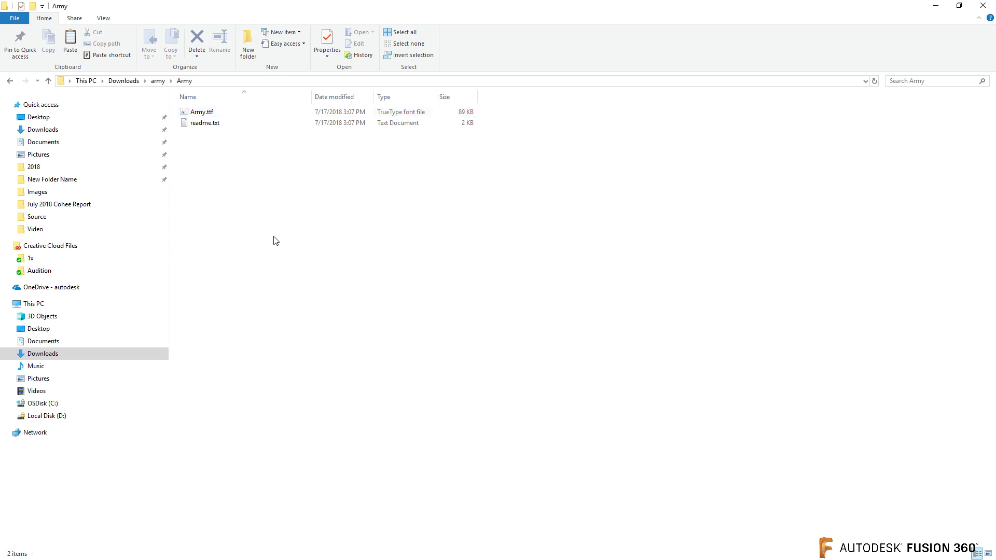
- Return to Downloads, examine the font files inside waltograph-disney.zip and go back to Downloads
left_click(157, 82)
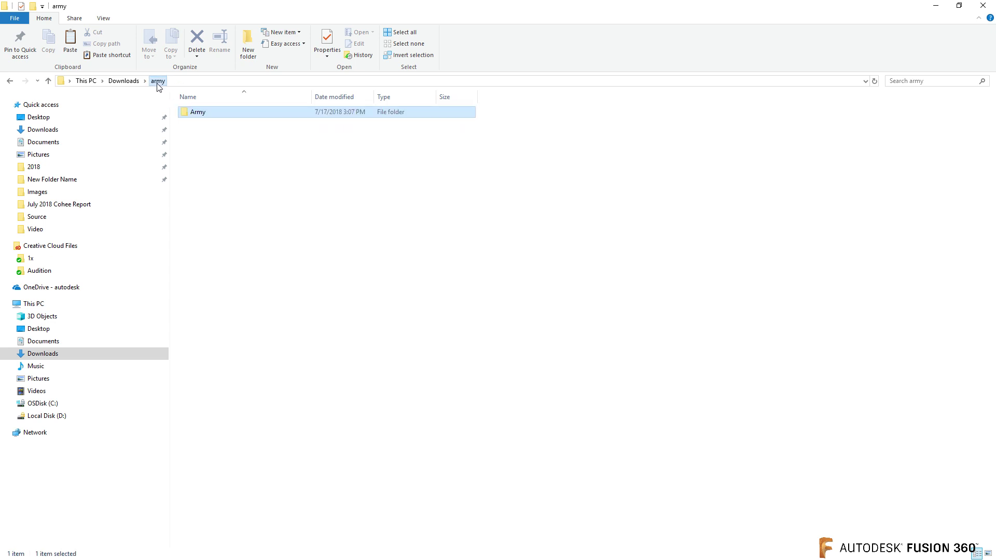
left_click(126, 82)
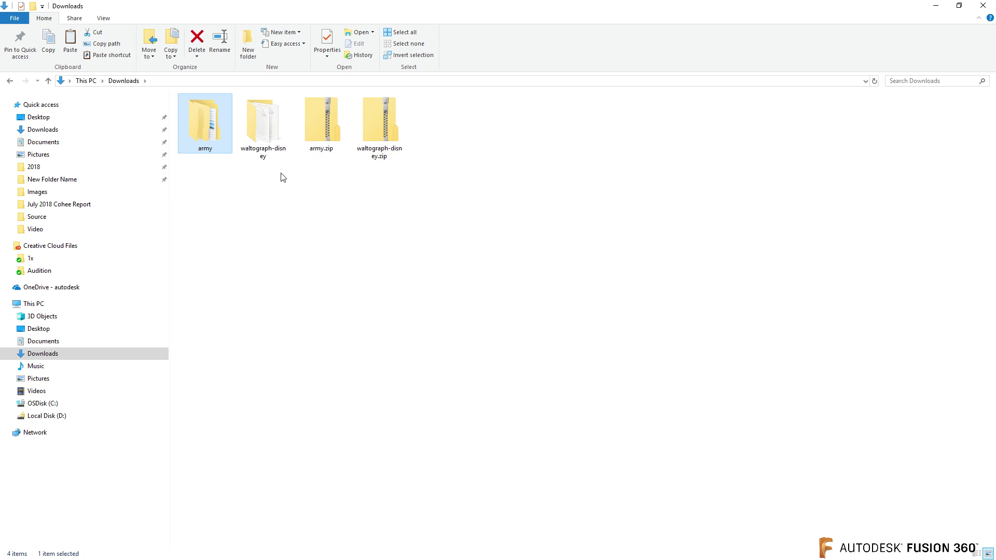
double_click(387, 123)
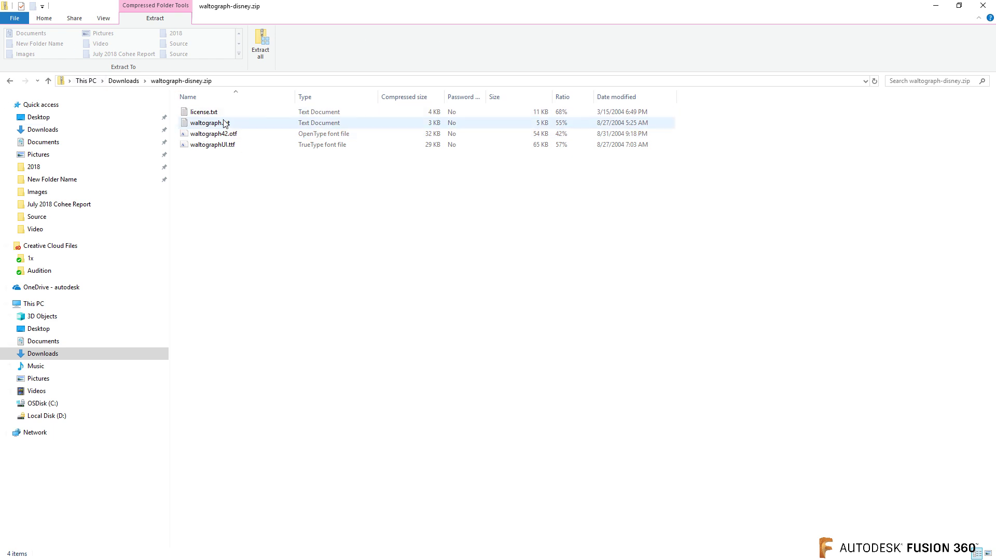
left_click(9, 82)
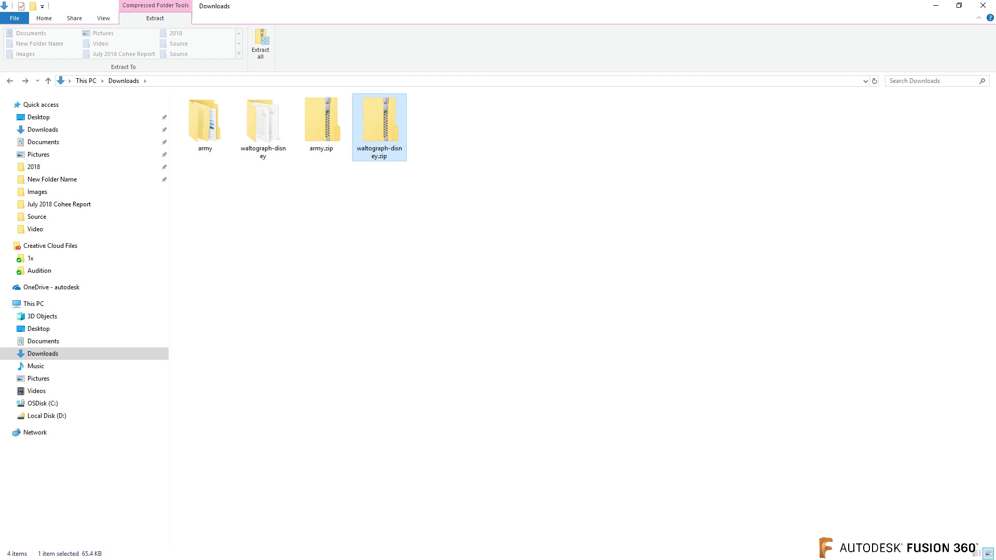
- Switch to Chrome and open fontconverter.org in a new tab
key("alt+Tab")
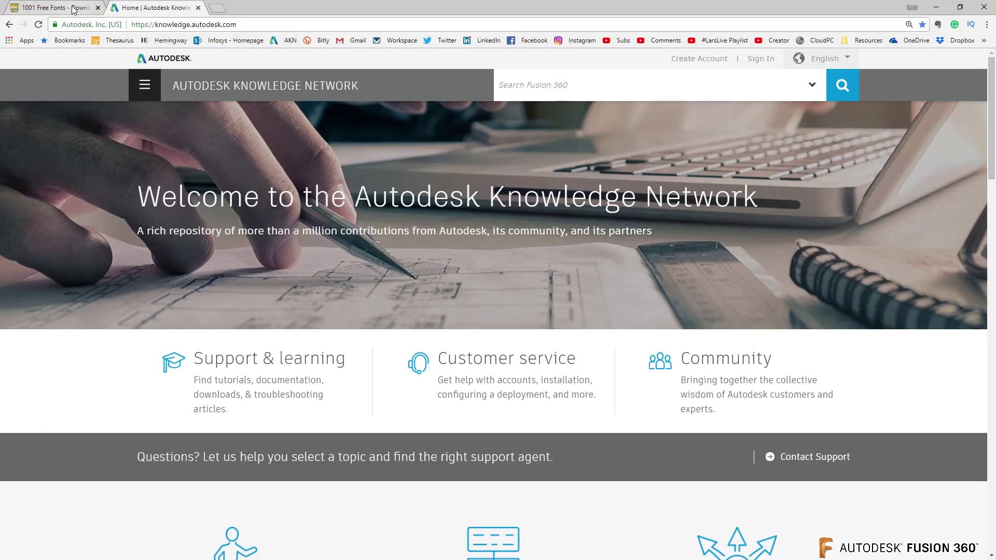
left_click(214, 8)
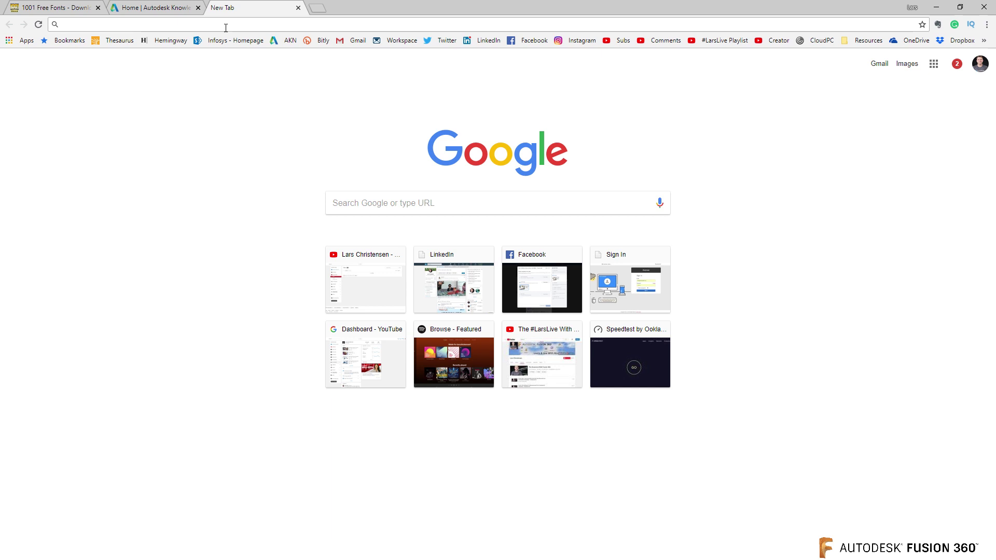
type("fontconve")
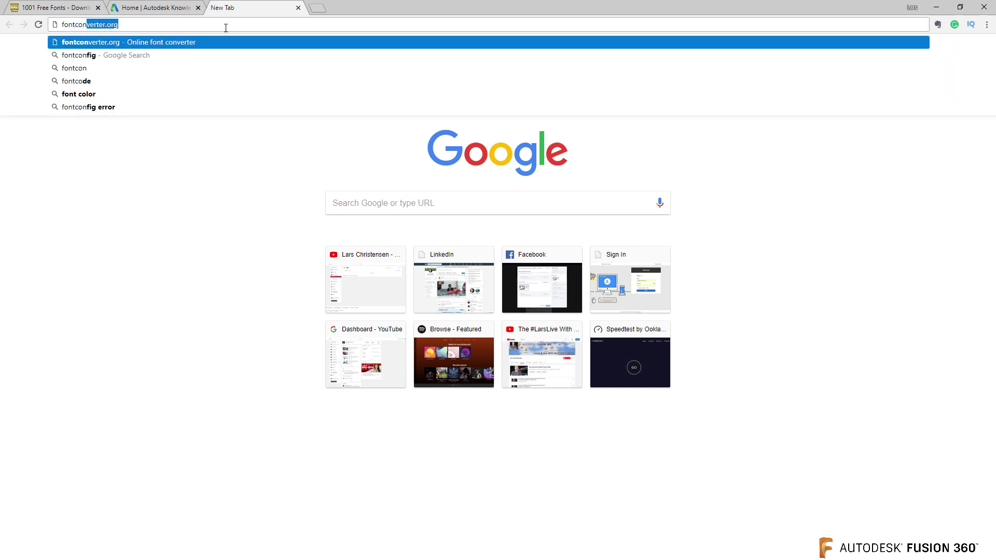
type("r")
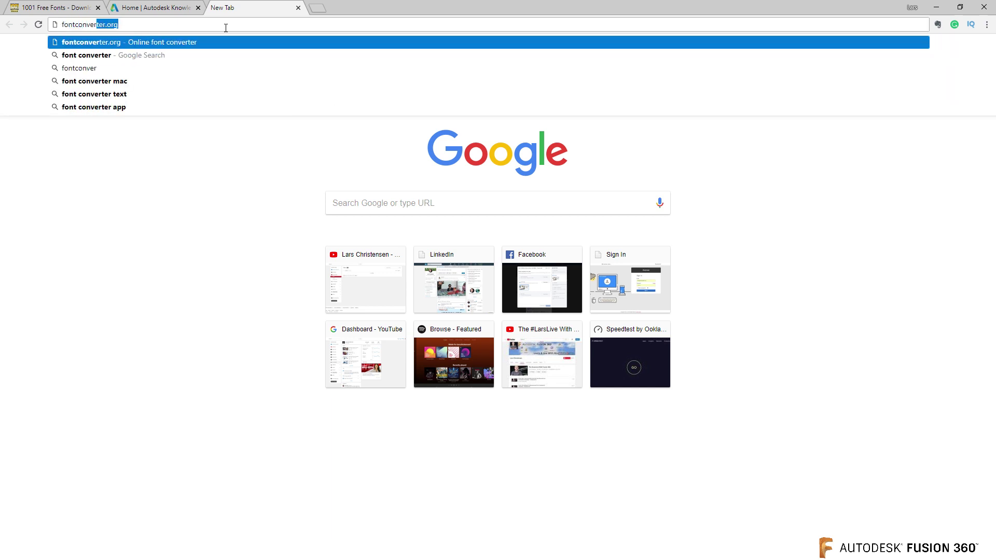
left_click(99, 44)
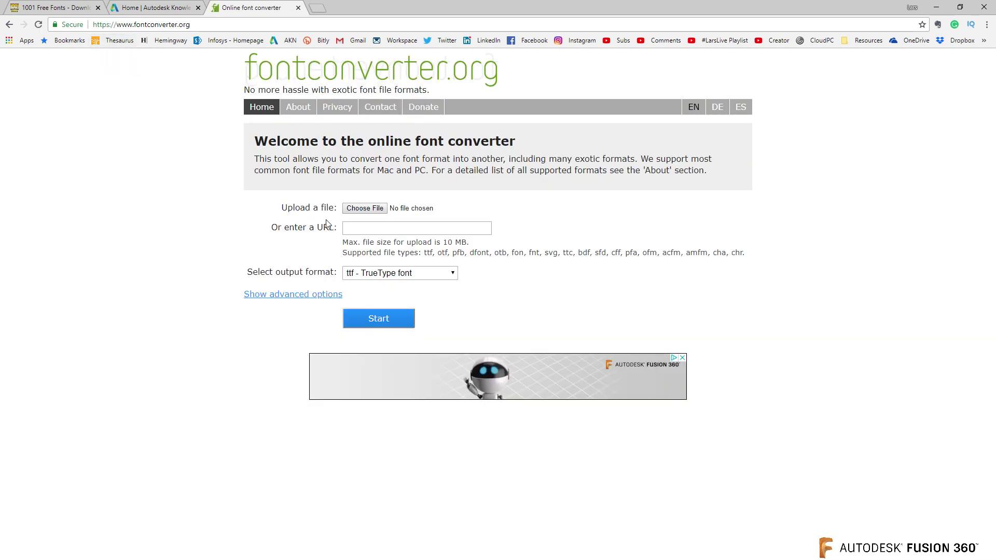
- Choose Army.ttf from the extracted Army folder as the file to upload for conversion
left_click(364, 208)
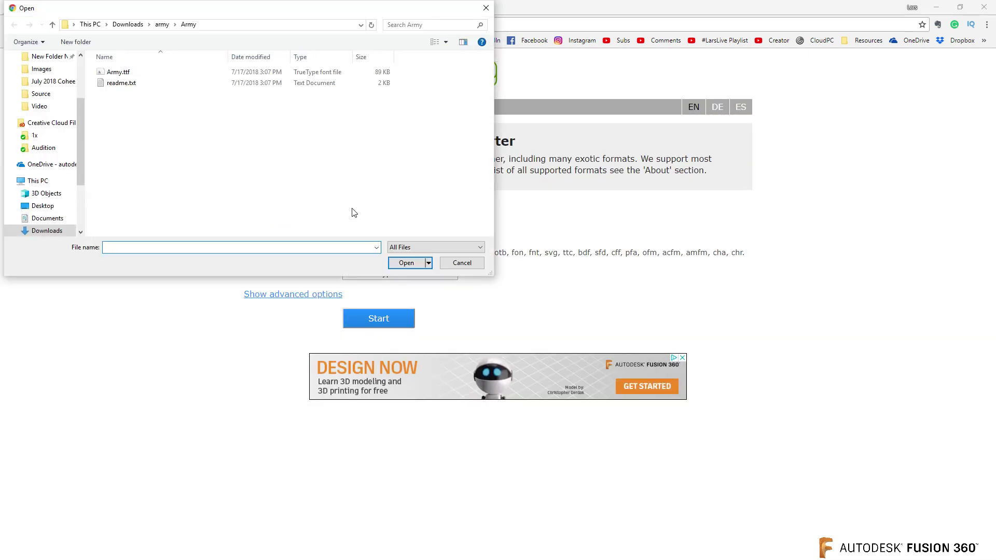
left_click(136, 74)
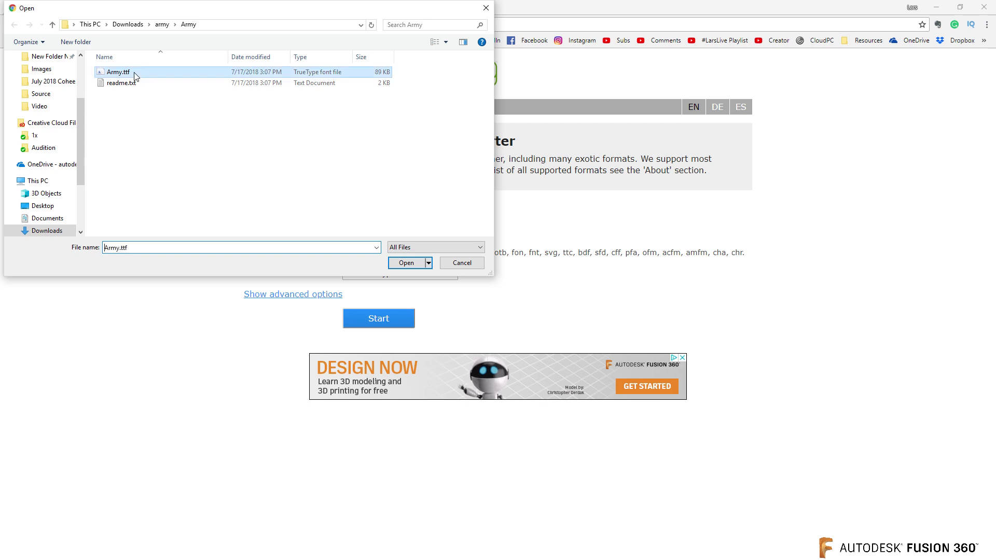
left_click(407, 262)
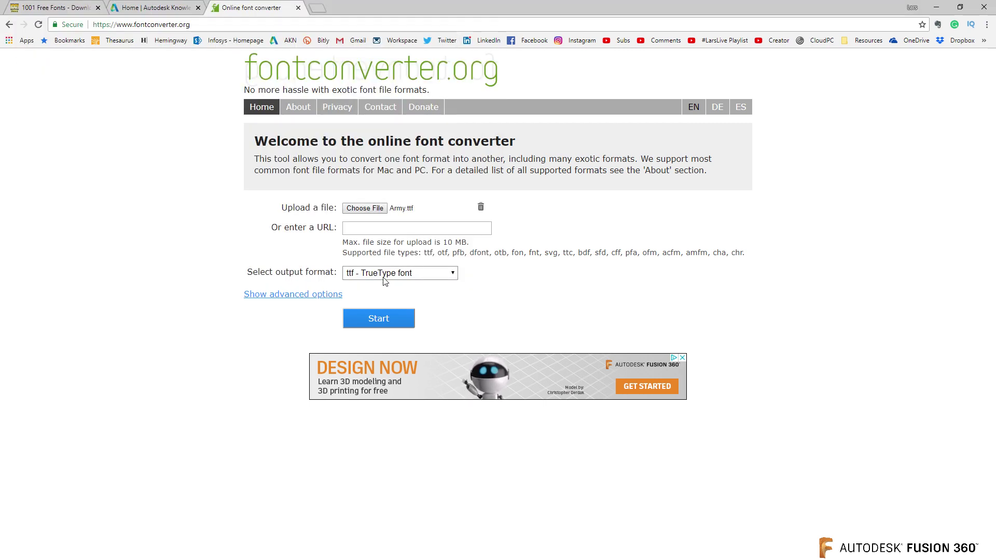
- Set the output format to otf - OpenType font, convert the file and download Army.otf
left_click(358, 274)
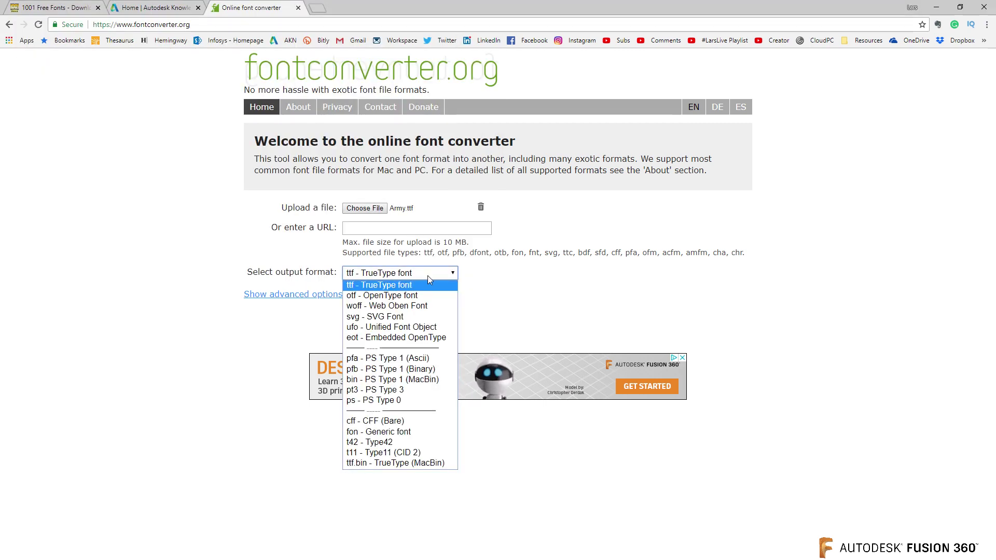
left_click(390, 298)
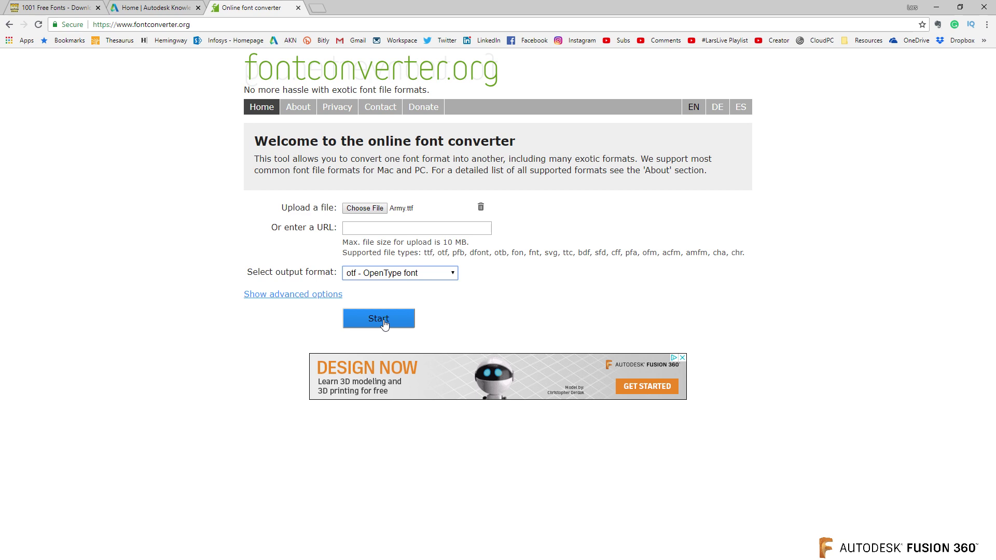
left_click(383, 321)
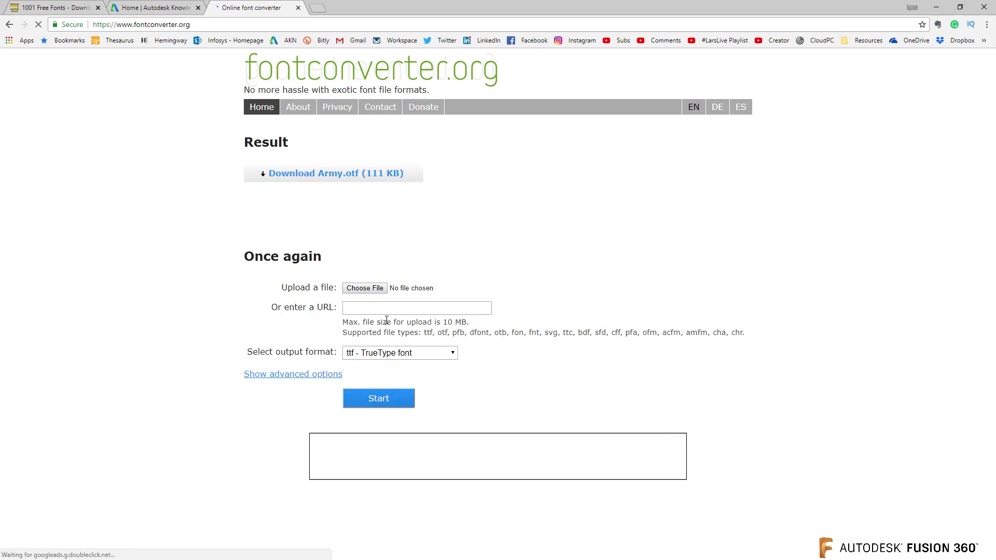
left_click(338, 175)
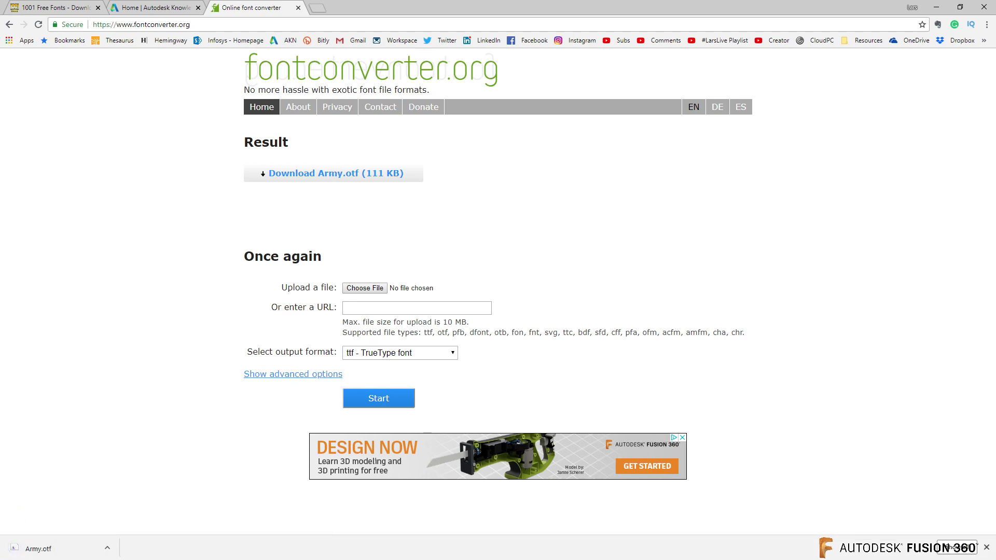
- Switch to the Downloads folder in File Explorer, copy Army.otf and paste it into the Windows Fonts folder to install it
key("alt+Tab")
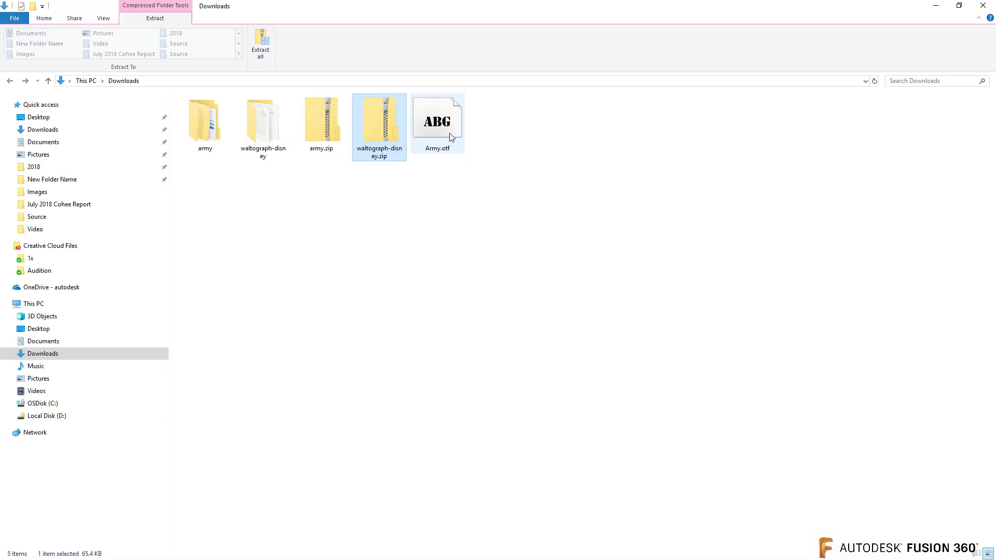
left_click(449, 139)
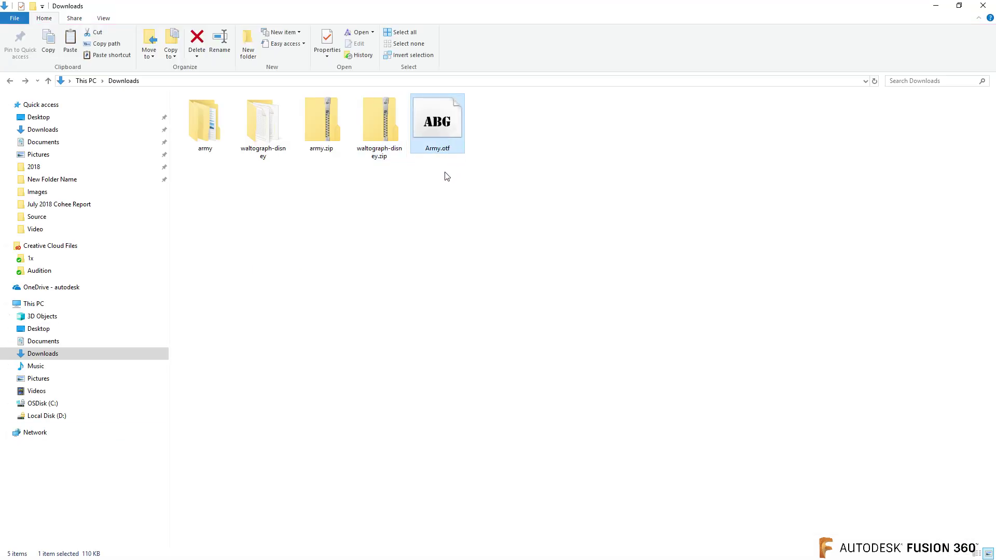
right_click(429, 151)
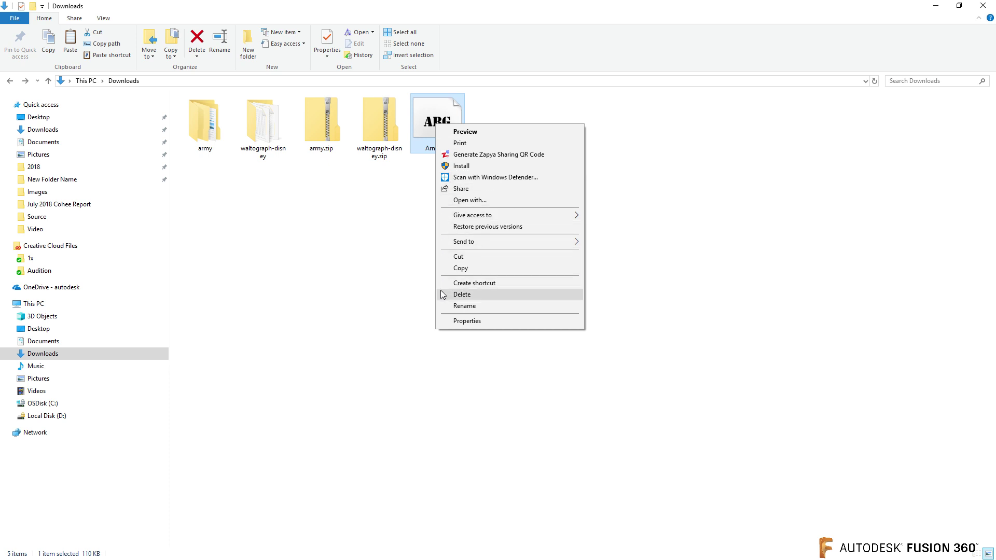
left_click(460, 268)
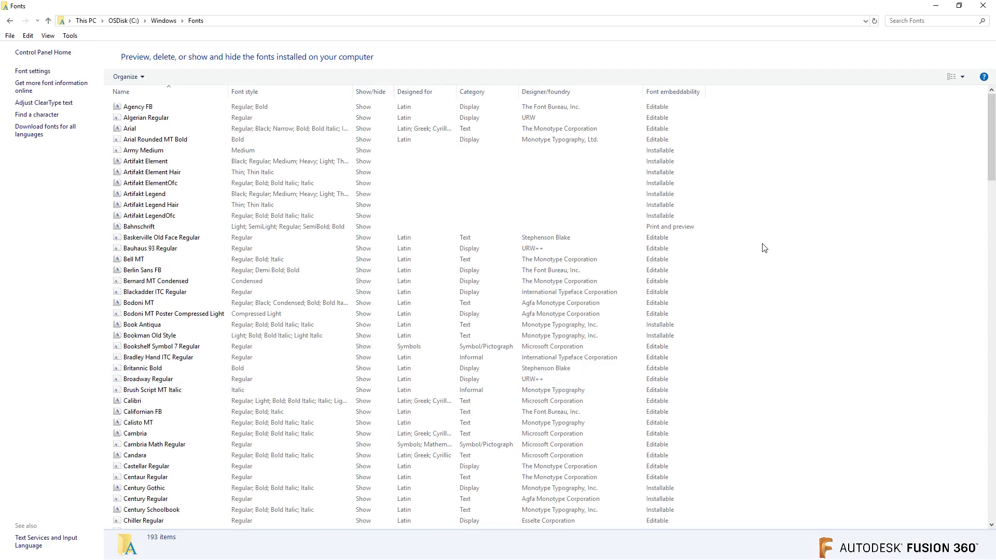
right_click(767, 241)
left_click(793, 296)
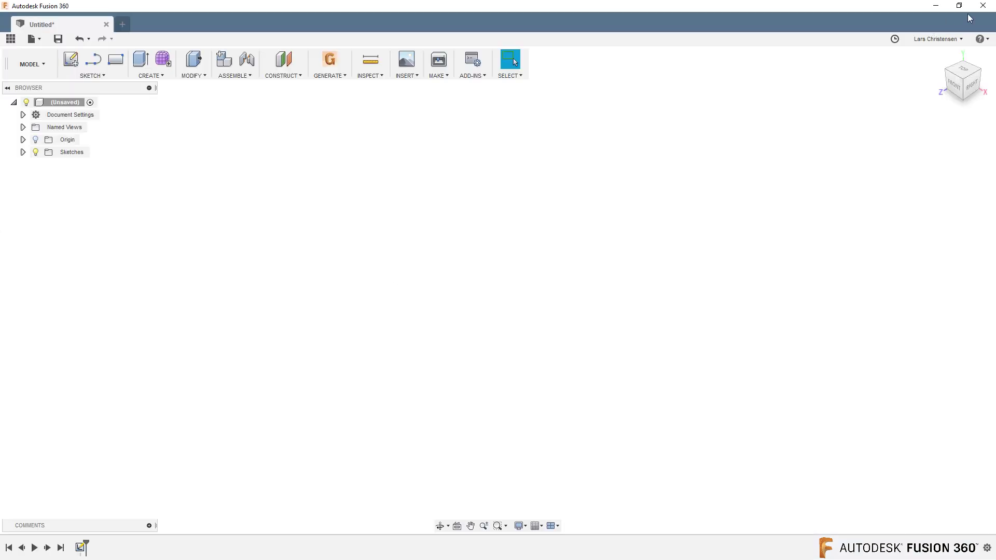
- Close and restart Fusion 360, and start a new sketch on the horizontal XZ plane
left_click(982, 6)
left_click(501, 332)
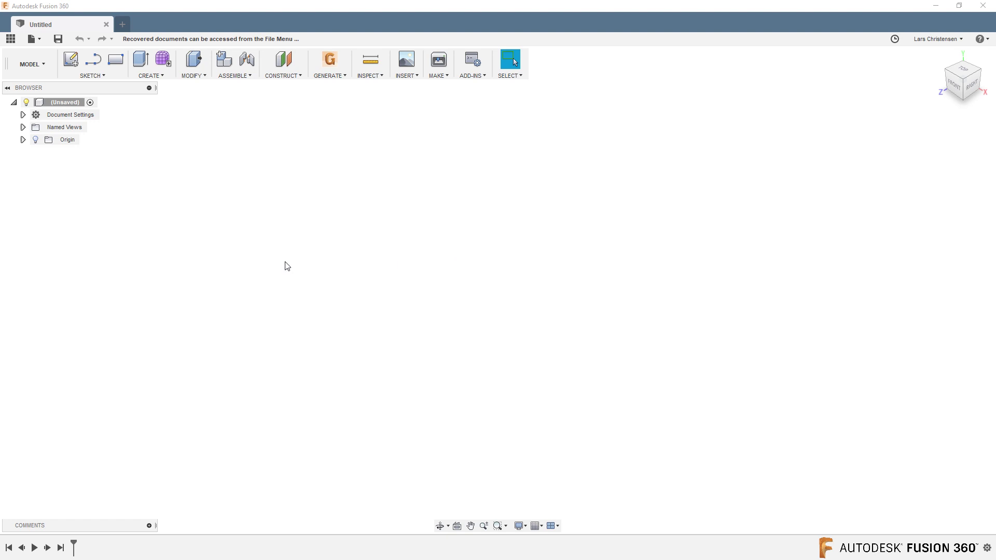
left_click(71, 60)
left_click(504, 326)
- Try the sketch text AUTODESK at the origin in the Army font, and cancel the text
left_click(92, 76)
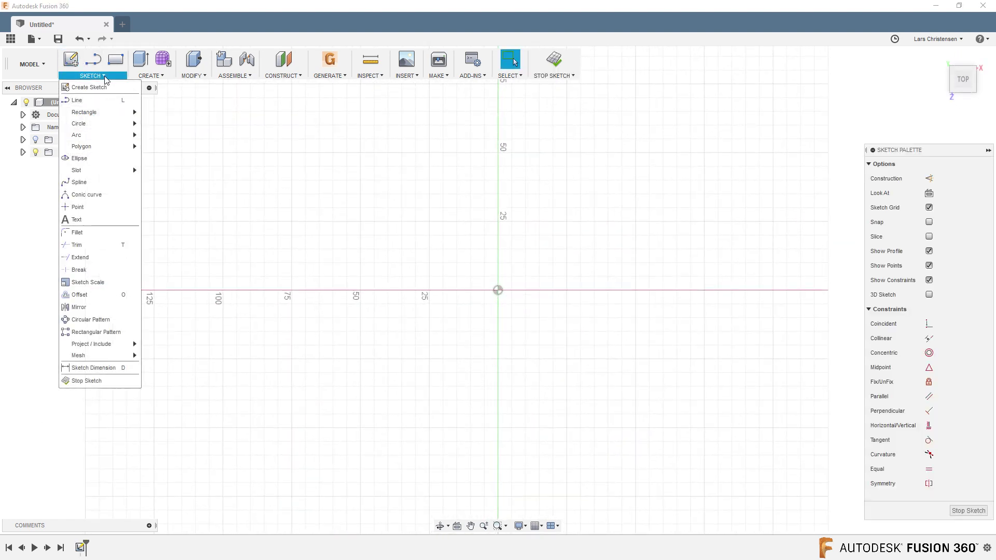
left_click(88, 218)
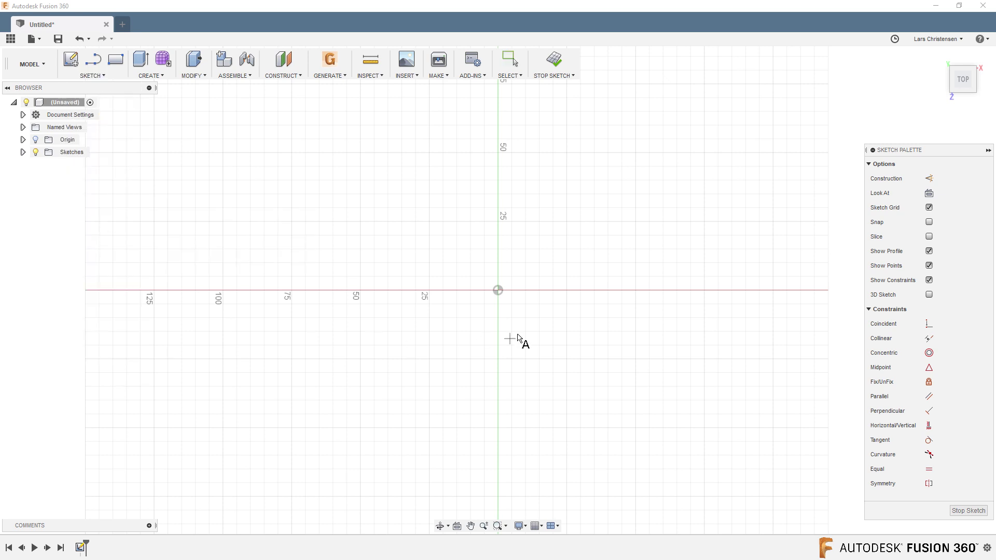
left_click(497, 289)
type("AUTODESK")
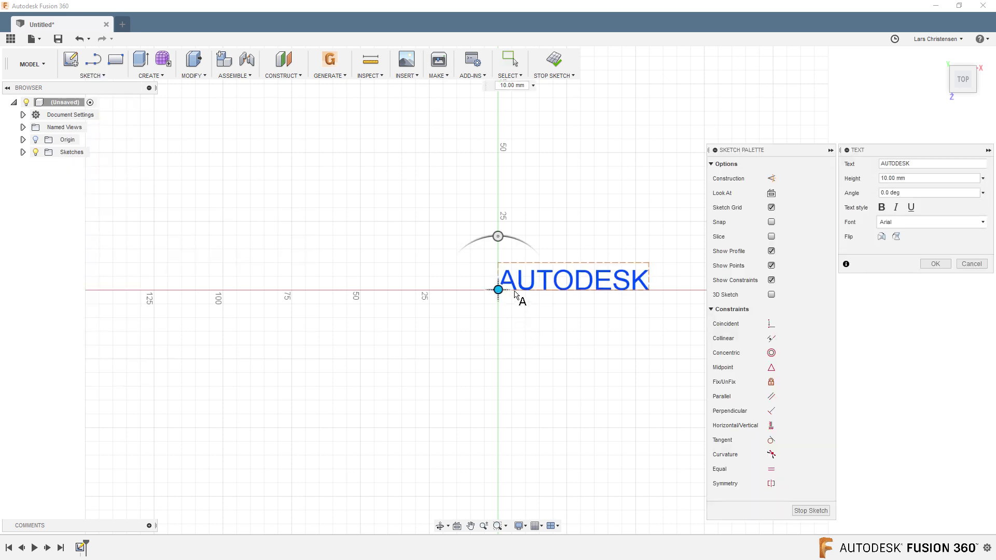
left_click(928, 222)
left_click(893, 306)
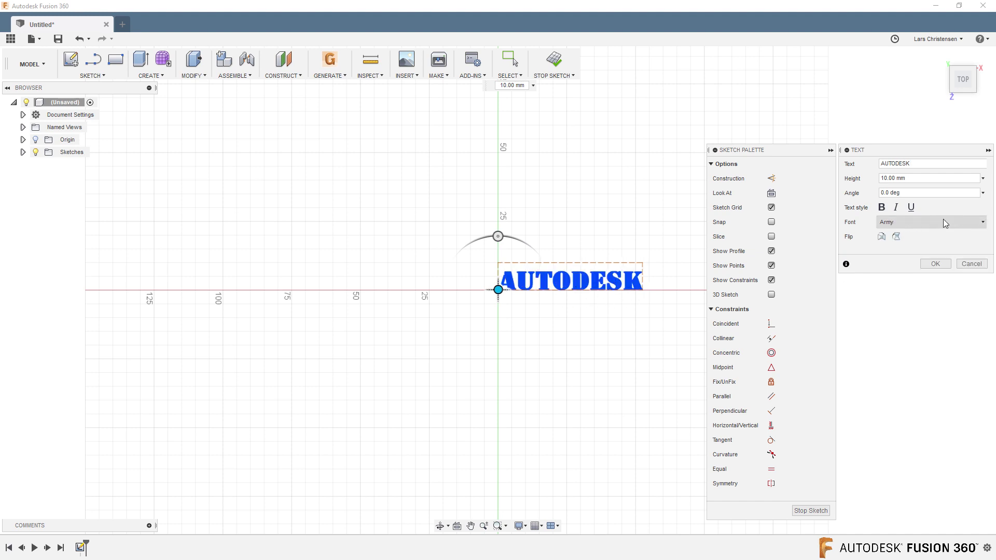
left_click(966, 265)
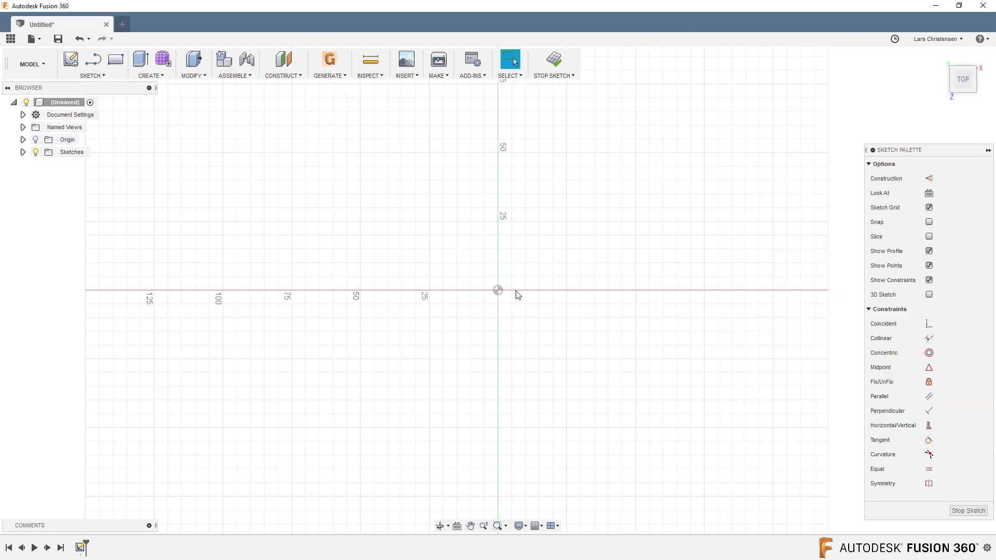